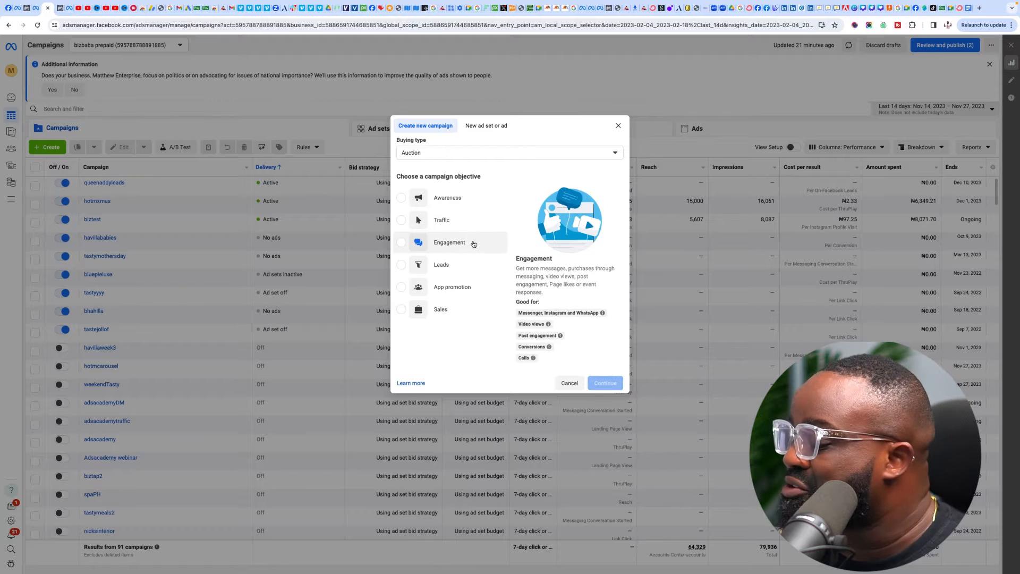
Choose the Engagement objective and name the campaign "test", the ad set "test. adset" and the ad "test ads".
left_click(474, 244)
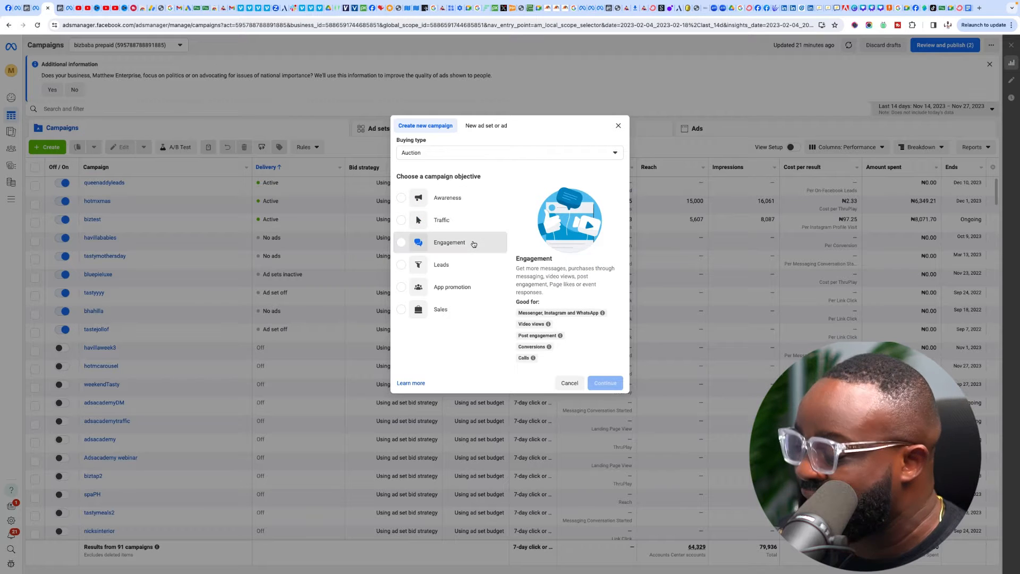
left_click(505, 374)
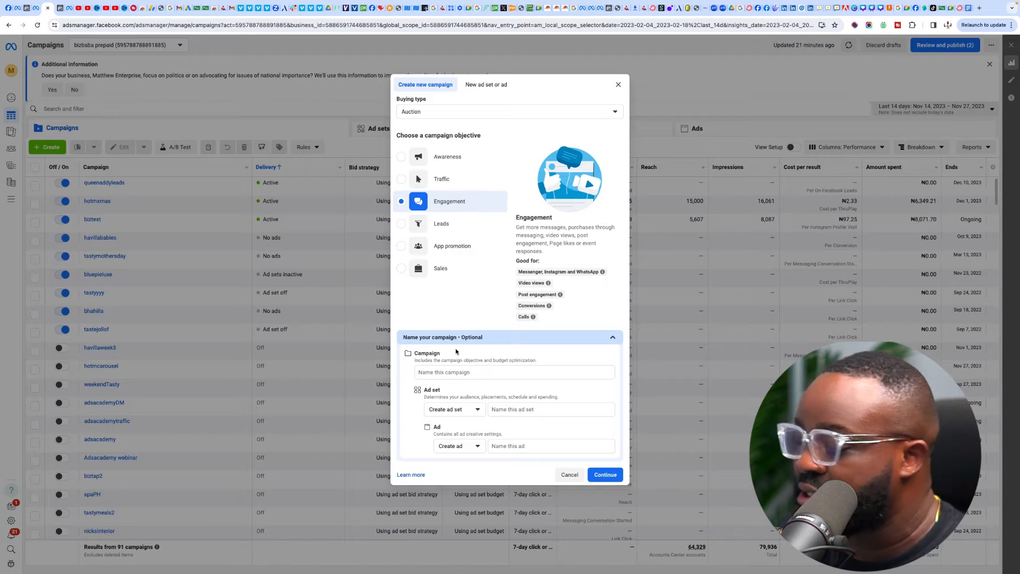
left_click(461, 372)
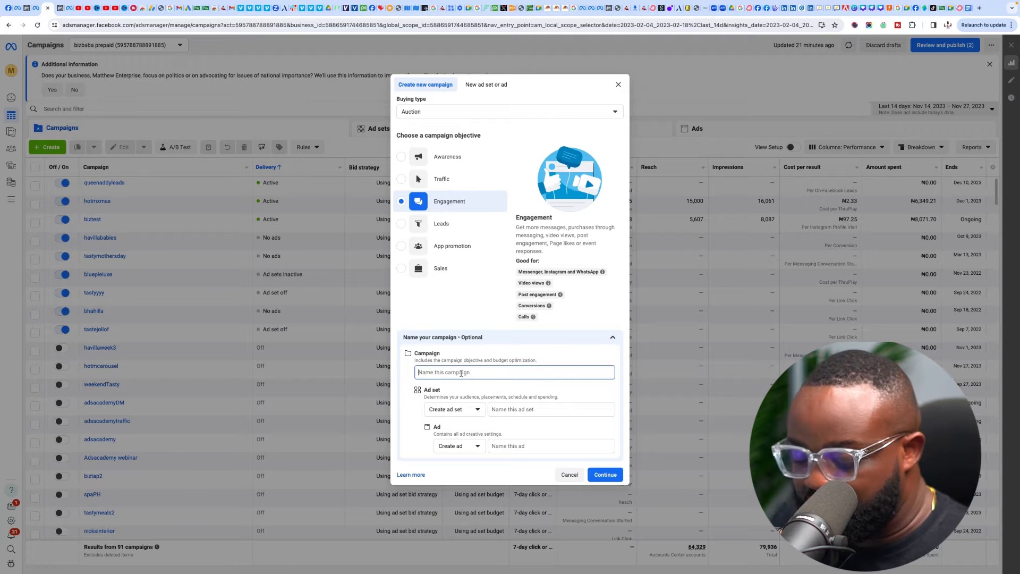
type("test")
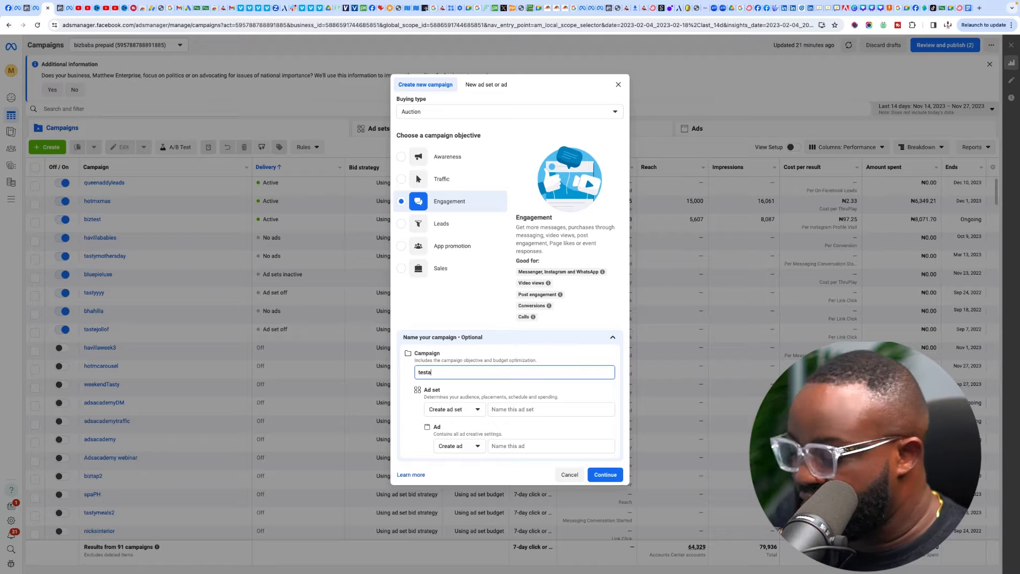
left_click(508, 409)
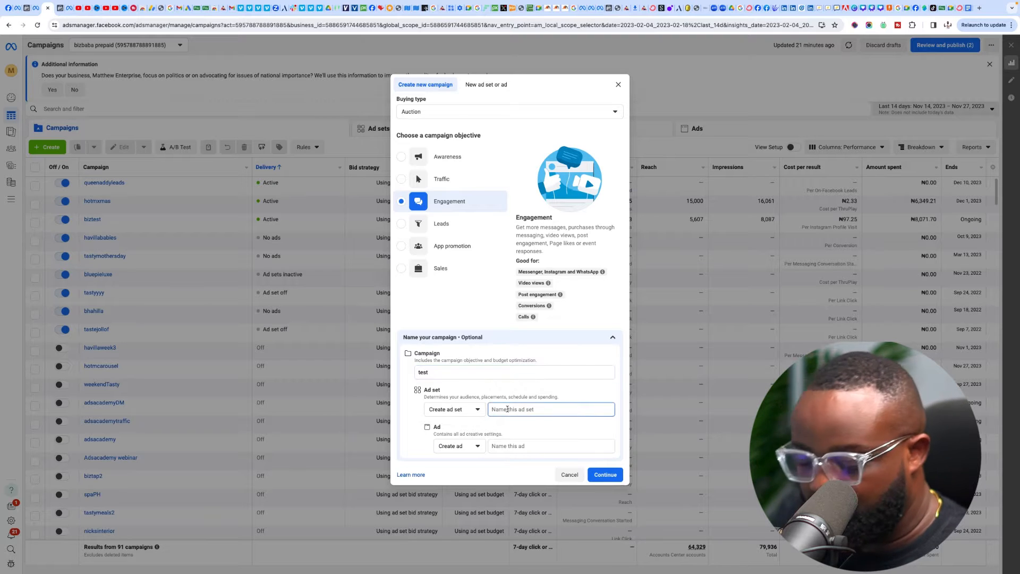
type("test. adset")
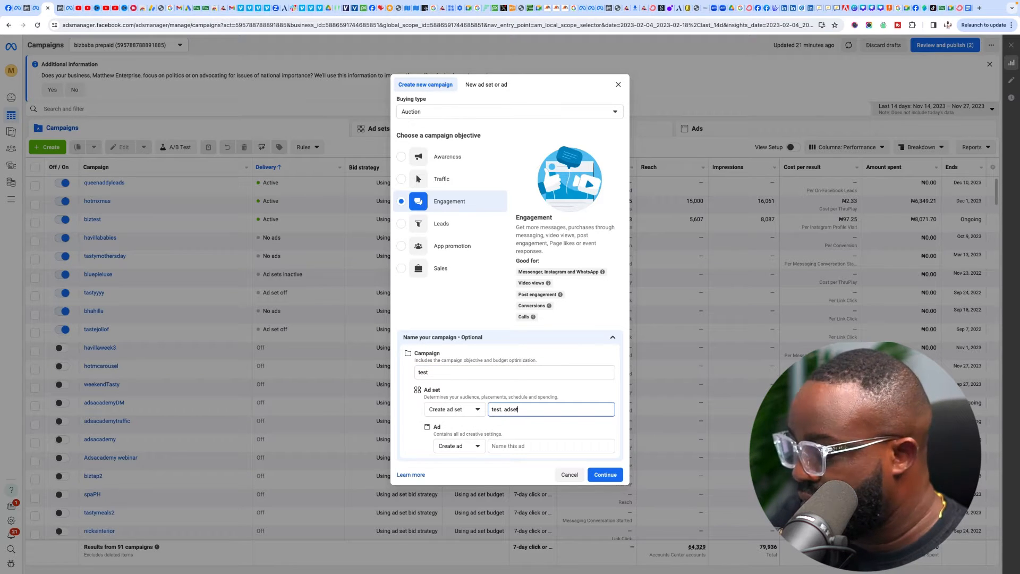
left_click(507, 447)
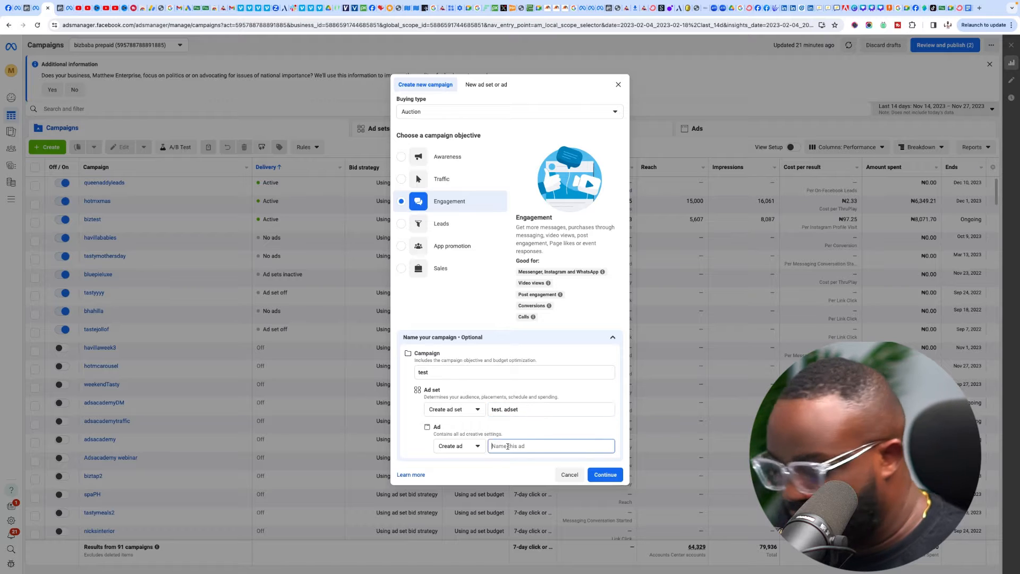
type("testads")
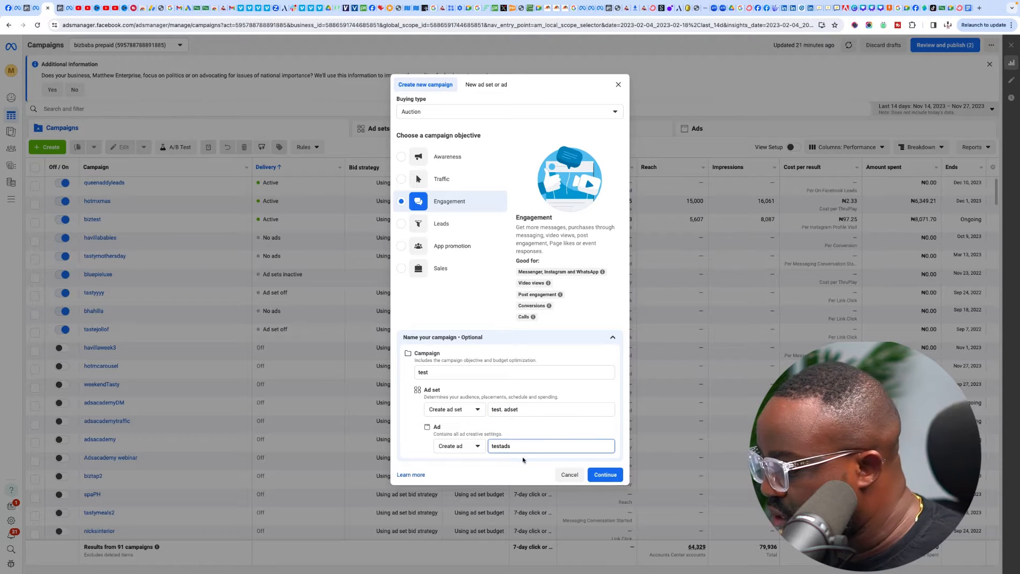
left_click(606, 474)
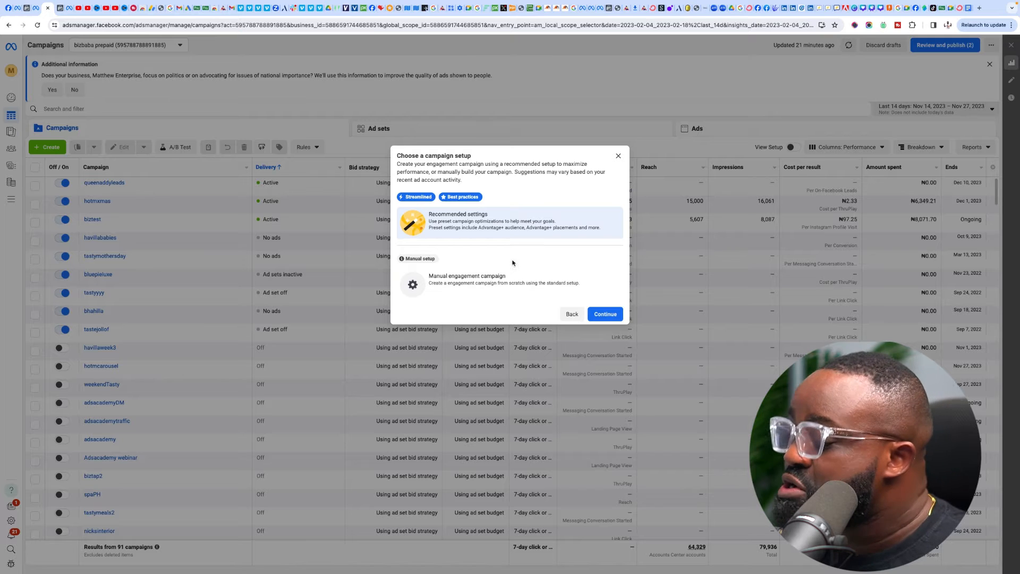
Set the campaign up as a manual engagement campaign instead of using the recommended settings.
left_click(482, 297)
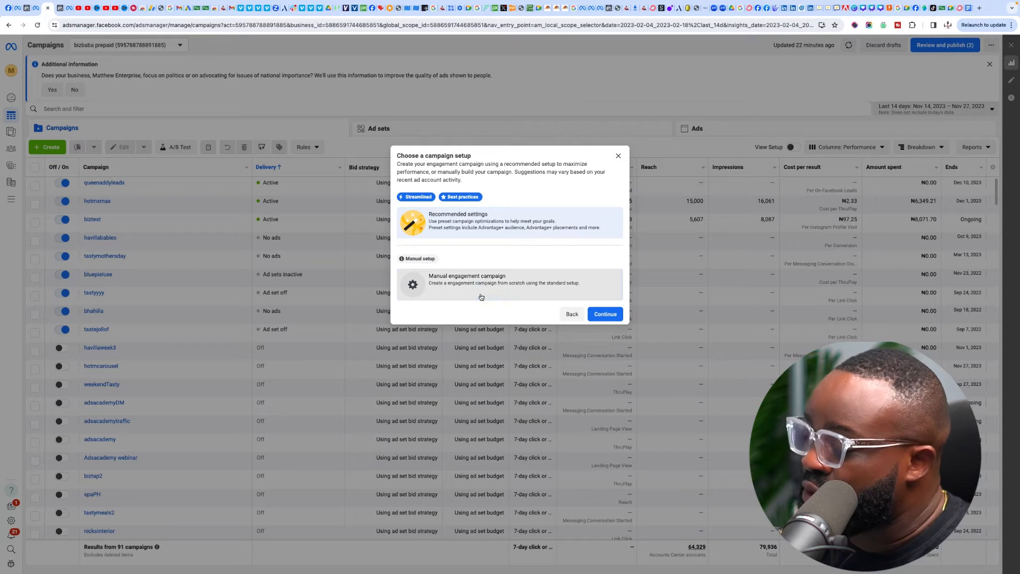
left_click(599, 315)
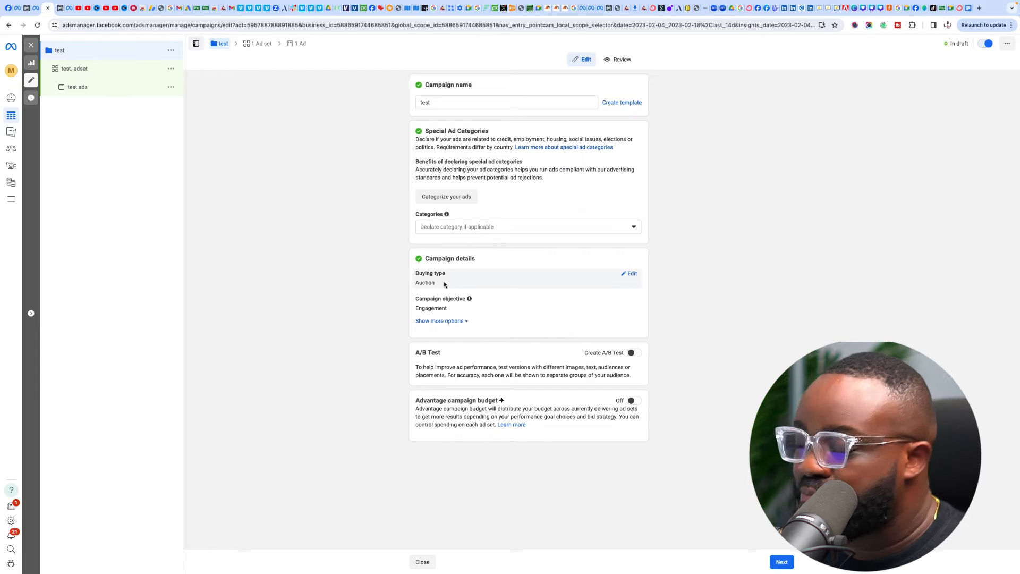
Check the campaign's buying type options, keep Auction, and proceed to the ad set settings.
left_click(629, 273)
left_click(534, 292)
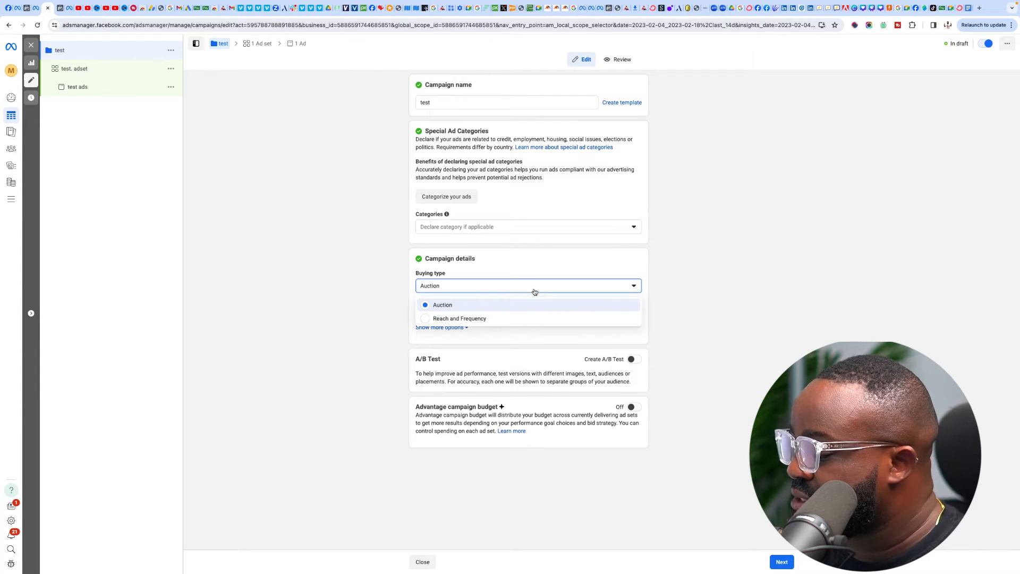
left_click(534, 292)
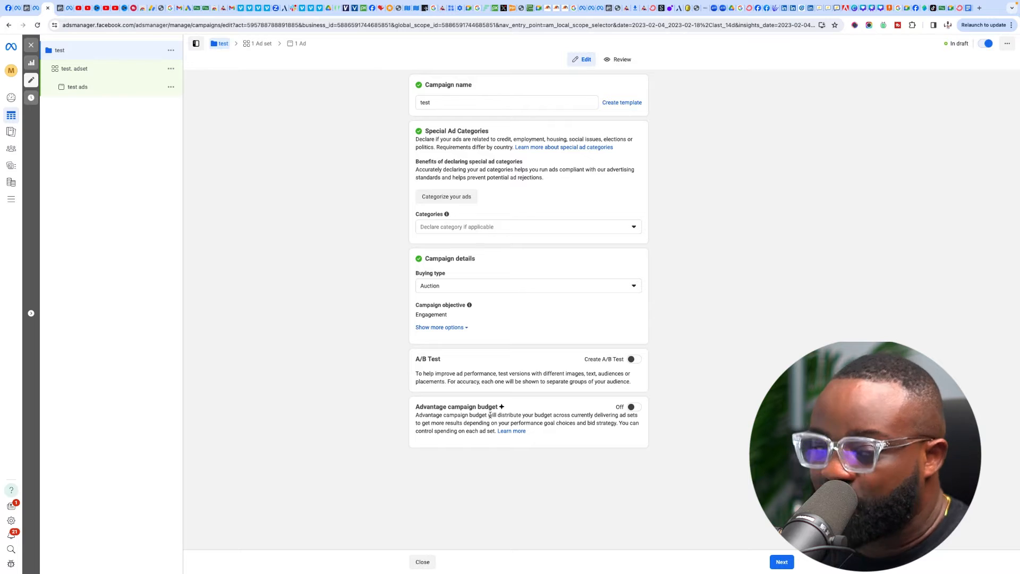
left_click(783, 562)
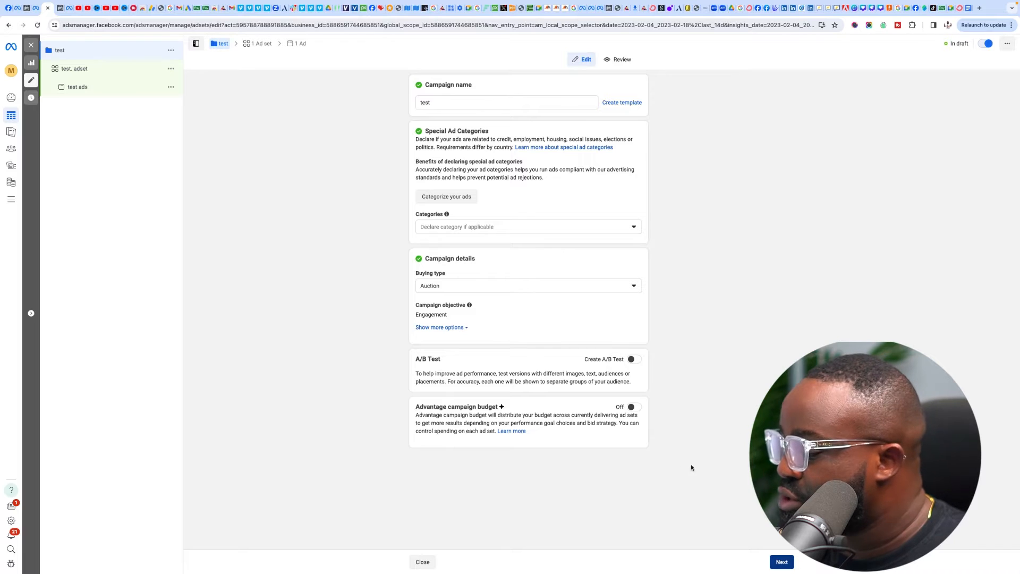
left_click(772, 563)
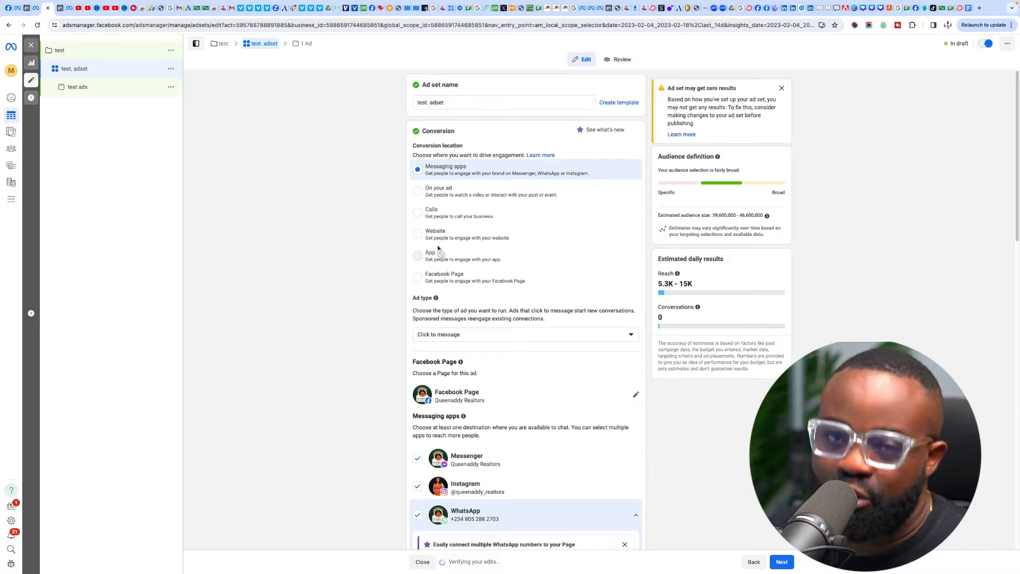
Review the ad set's conversion locations, ad type options, Facebook Page and messaging app destinations.
mouse_move(439, 248)
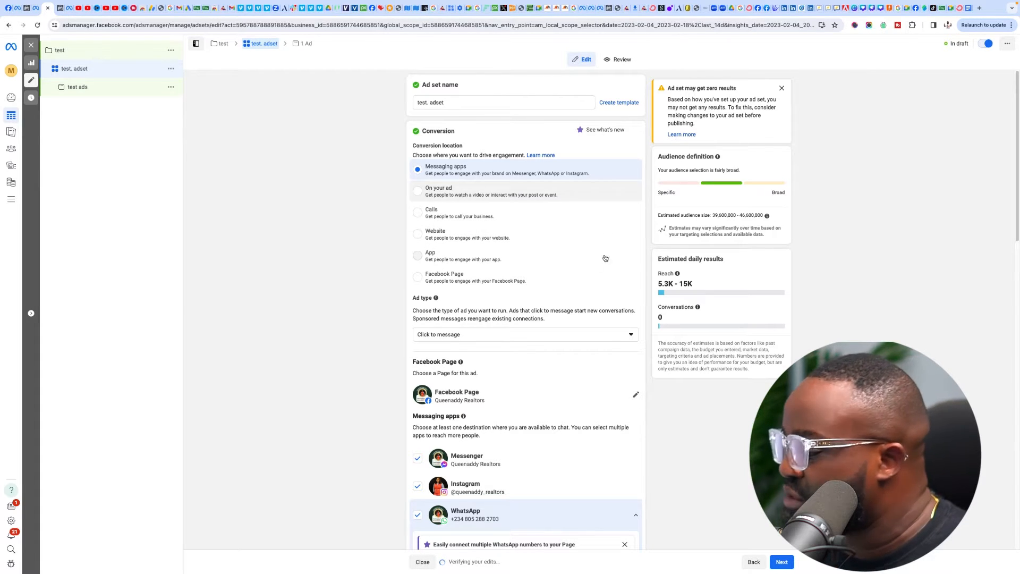
scroll(531, 297, "down", 3)
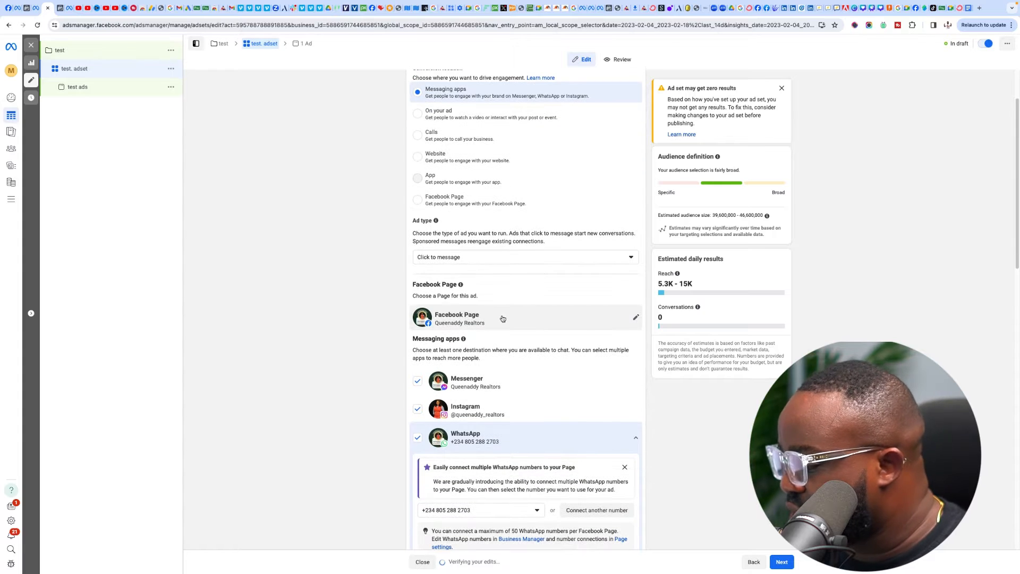
left_click(460, 260)
left_click(460, 259)
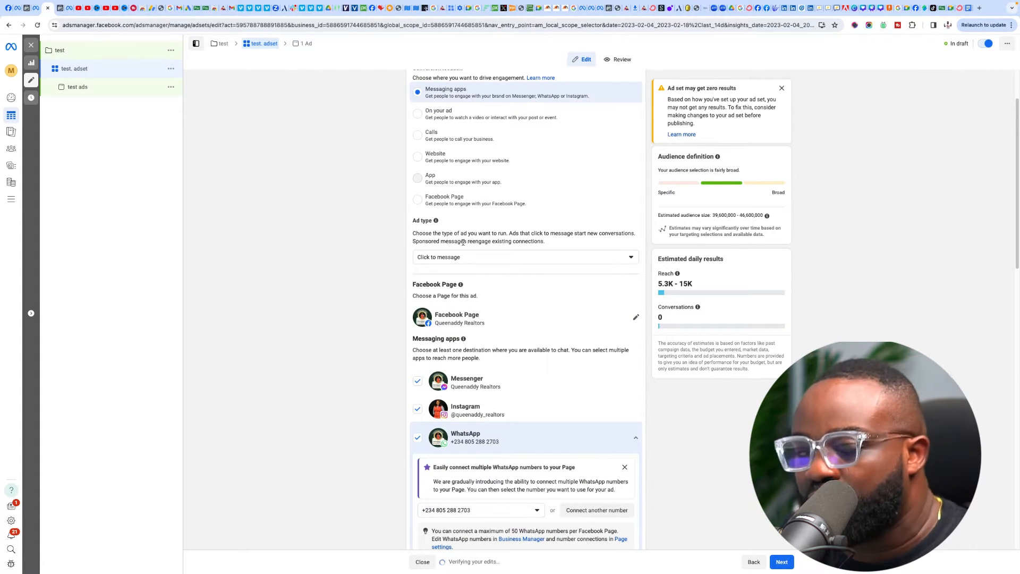
left_click(464, 262)
left_click(464, 262)
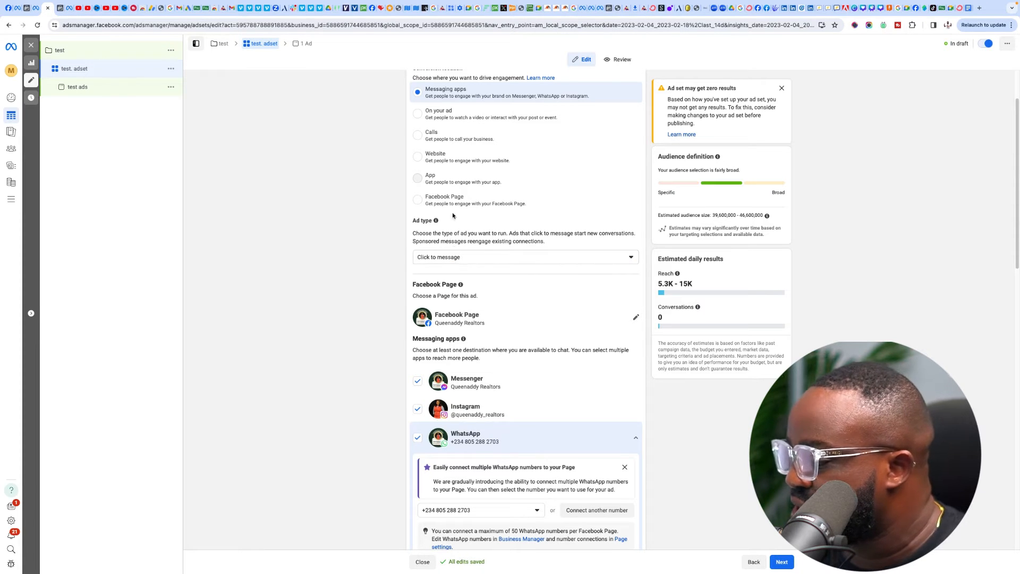
scroll(448, 235, "up", 1)
scroll(447, 236, "up", 3)
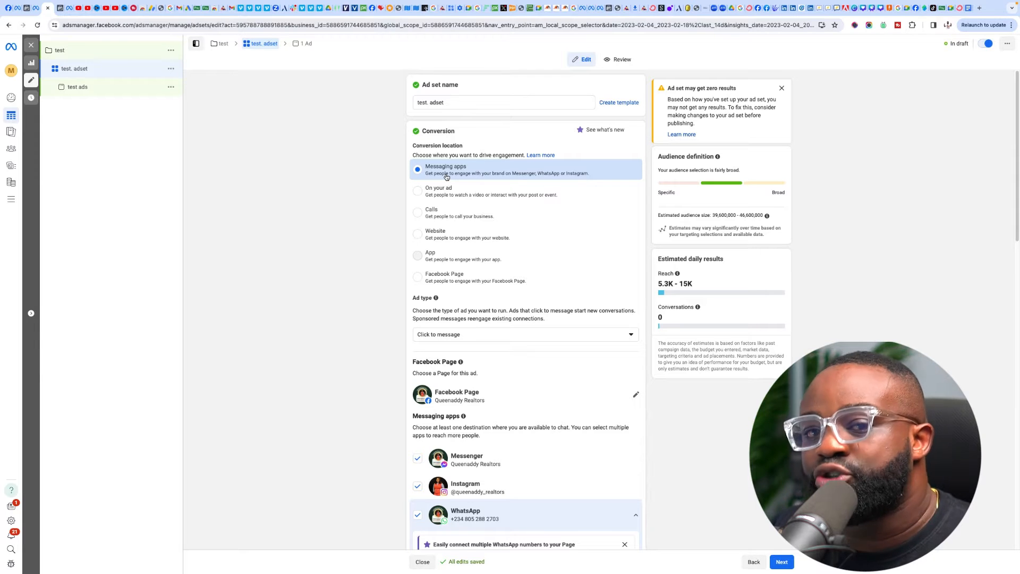
Try On your ad as the conversion location and look through its engagement types.
left_click(447, 197)
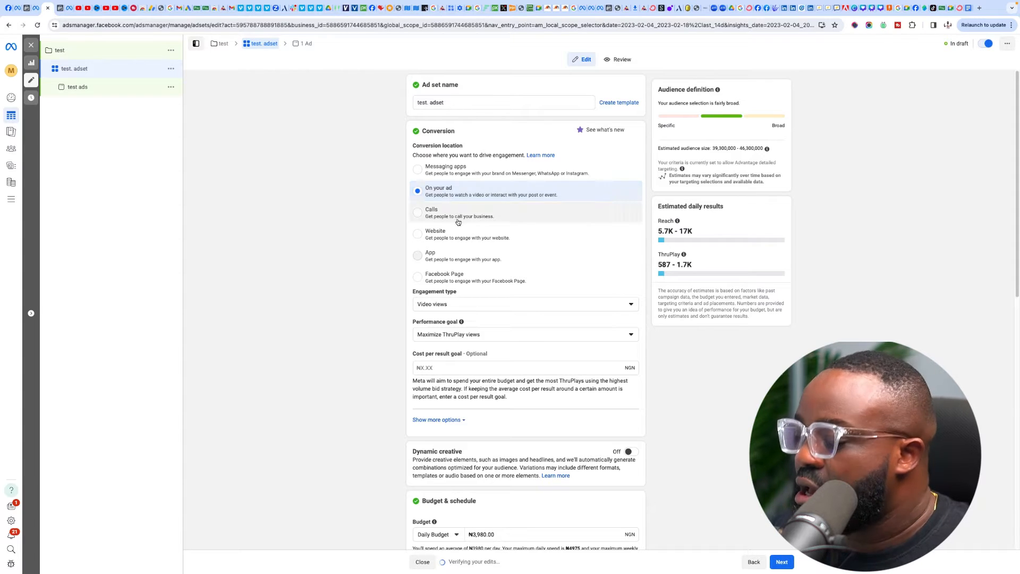
left_click(474, 303)
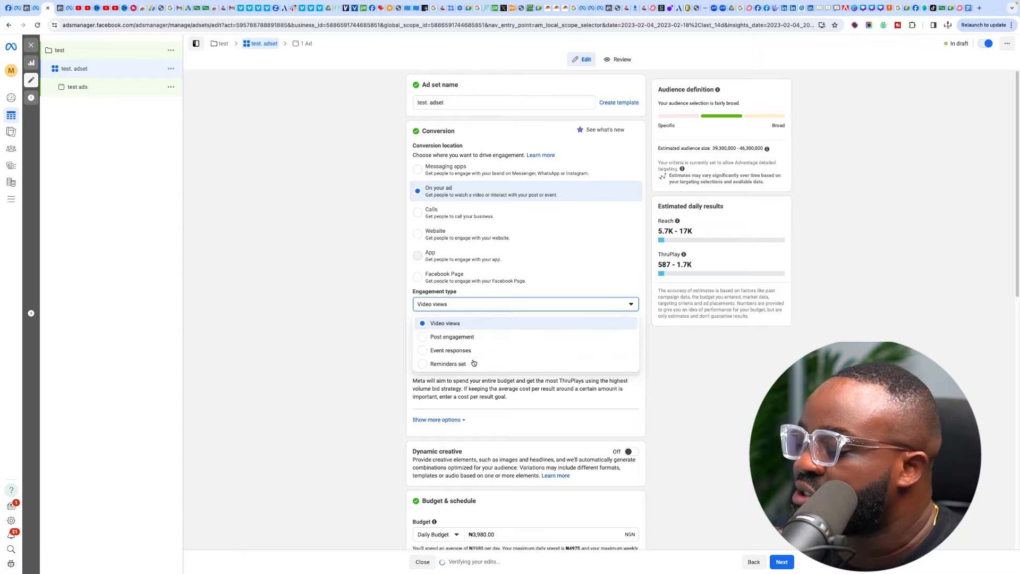
left_click(450, 305)
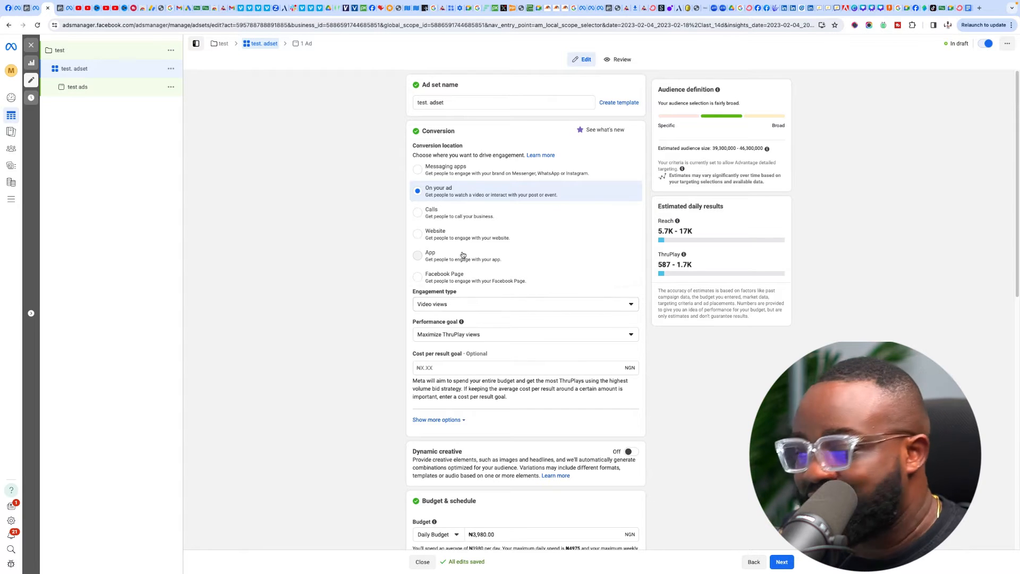
Try Calls and On your ad as conversion locations, returning the ad set to Messaging apps.
left_click(442, 210)
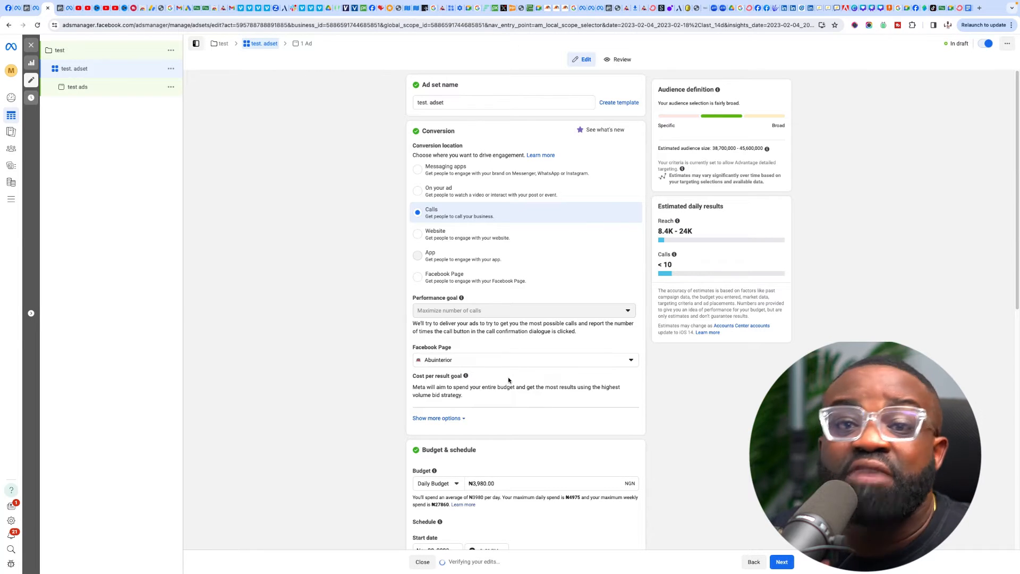
left_click(466, 179)
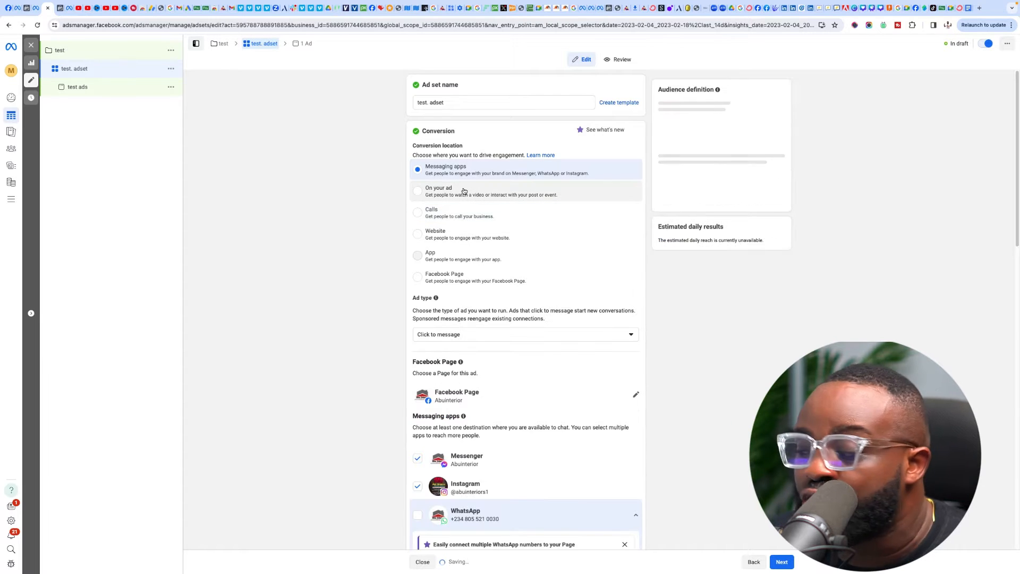
left_click(464, 191)
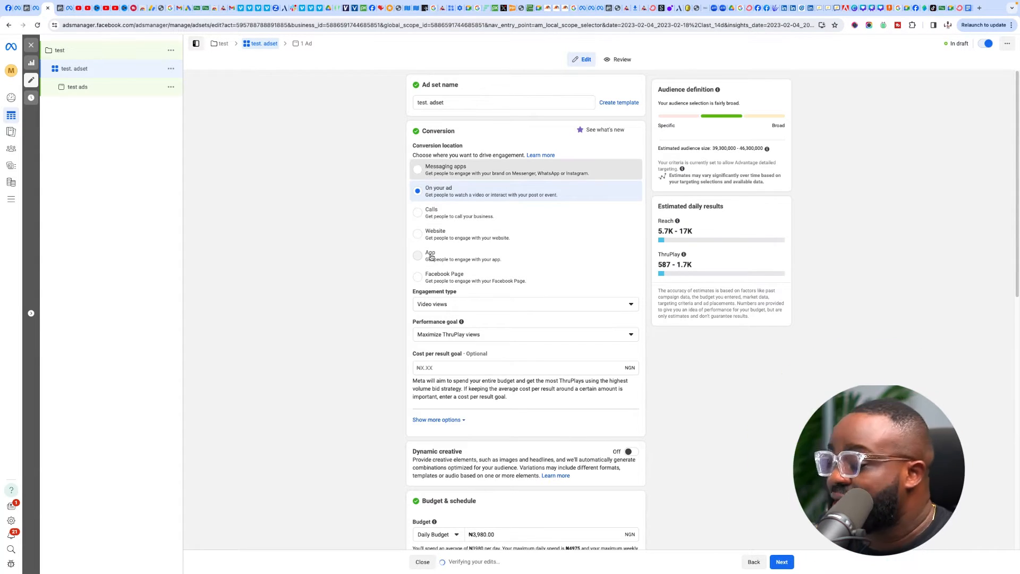
left_click(415, 177)
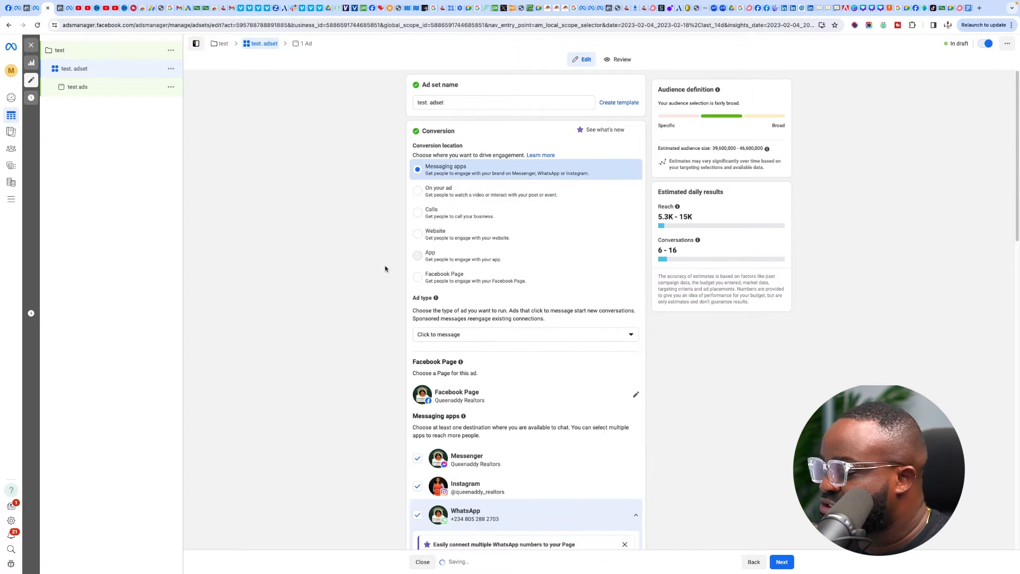
Deselect Messenger and WhatsApp as messaging destinations so that only Instagram is used.
scroll(393, 283, "down", 2)
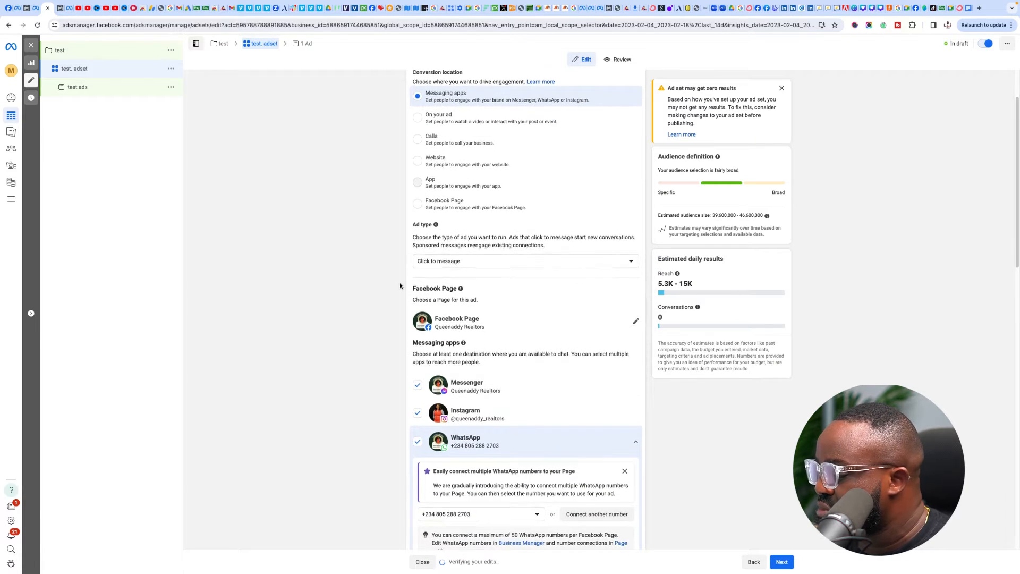
scroll(400, 280, "down", 3)
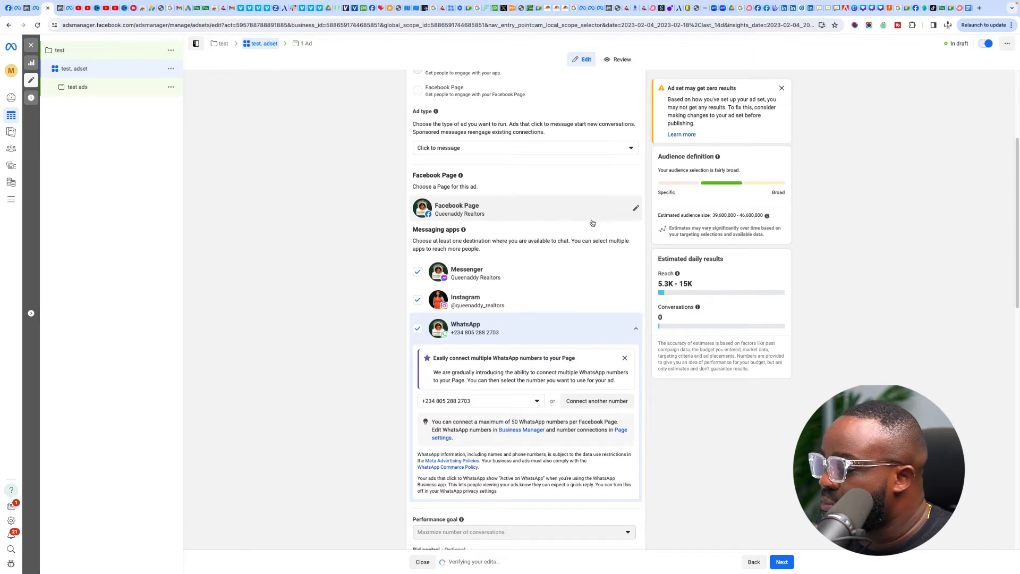
left_click(418, 272)
left_click(419, 272)
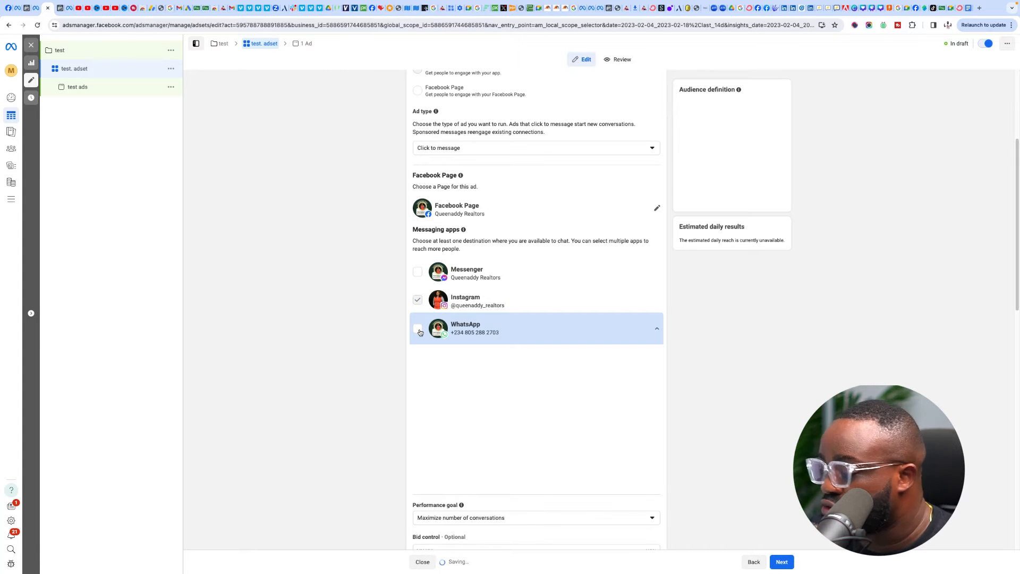
left_click(418, 328)
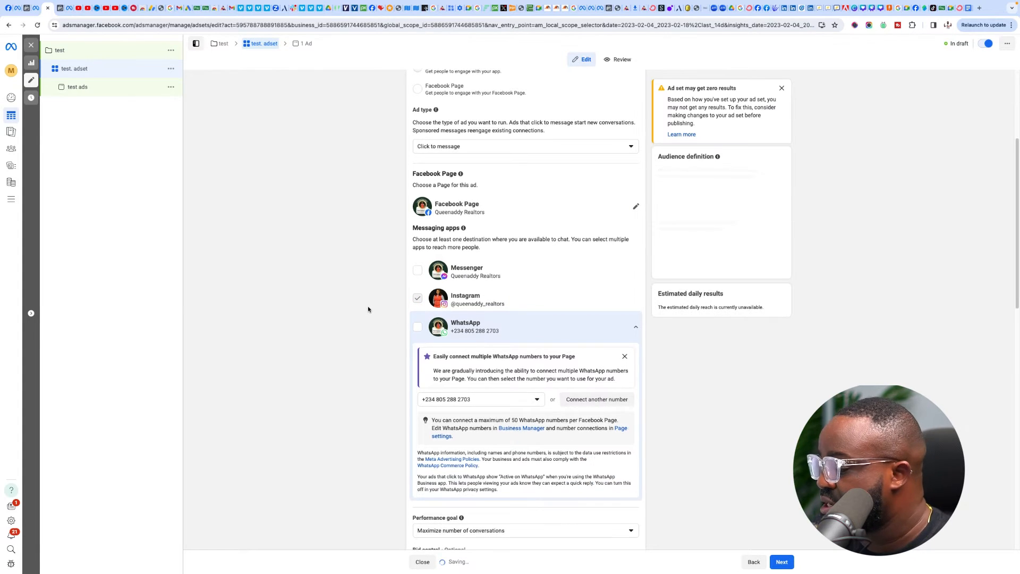
Review the available performance goals for the ad set, keeping Maximize number of conversations.
scroll(380, 315, "down", 2)
scroll(381, 314, "down", 3)
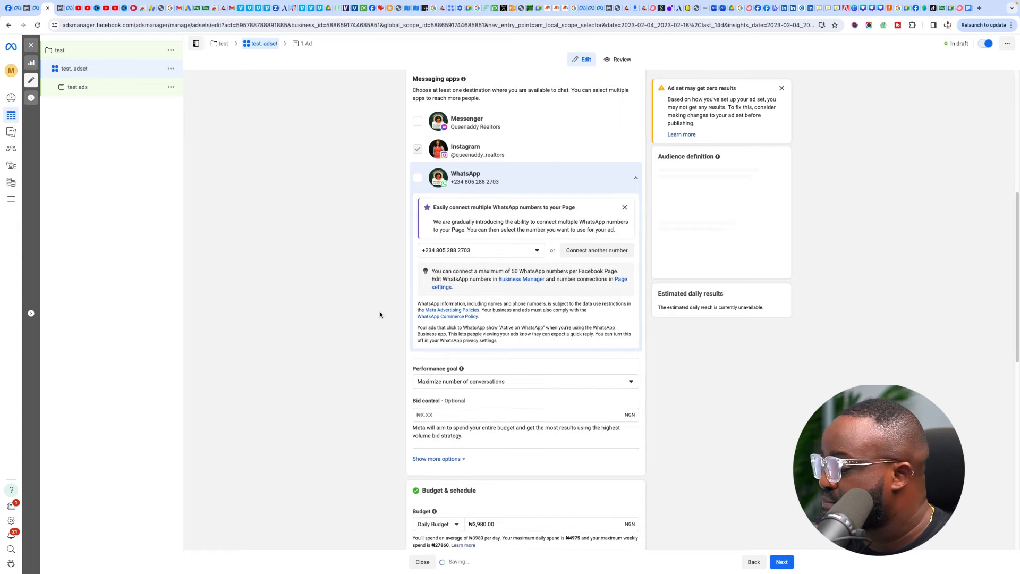
scroll(381, 314, "down", 2)
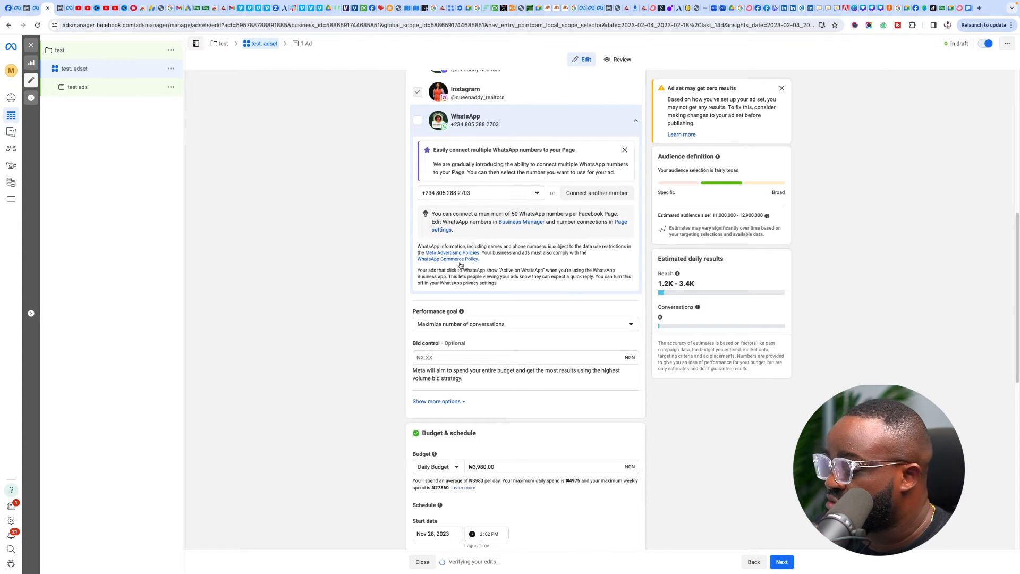
scroll(429, 250, "down", 1)
scroll(429, 249, "down", 1)
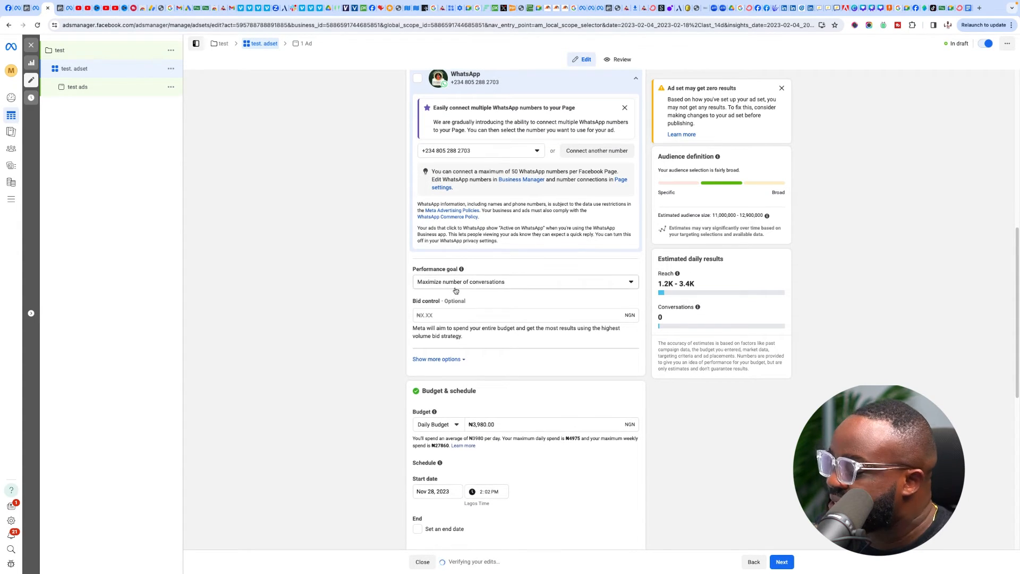
left_click(458, 288)
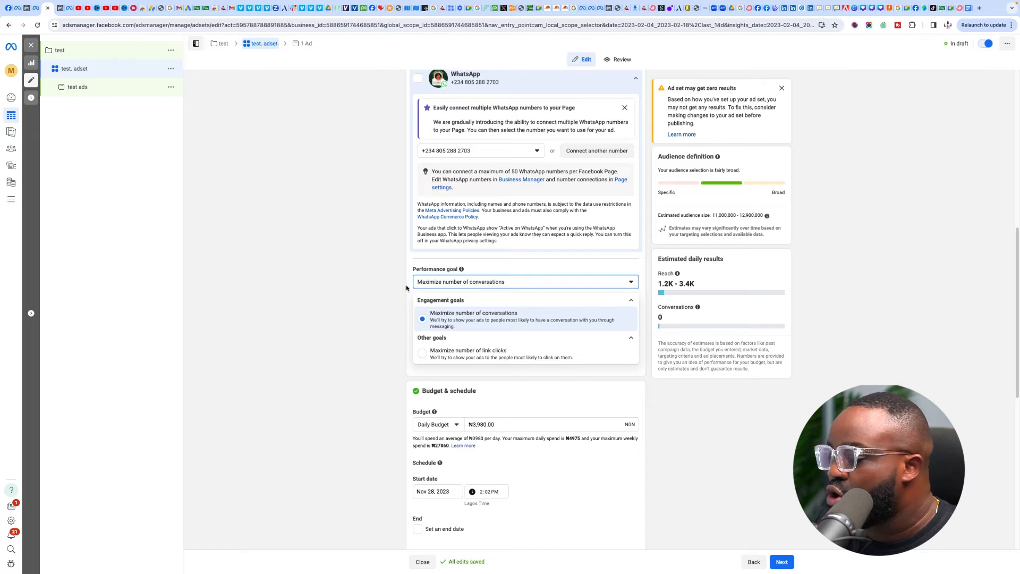
left_click(401, 272)
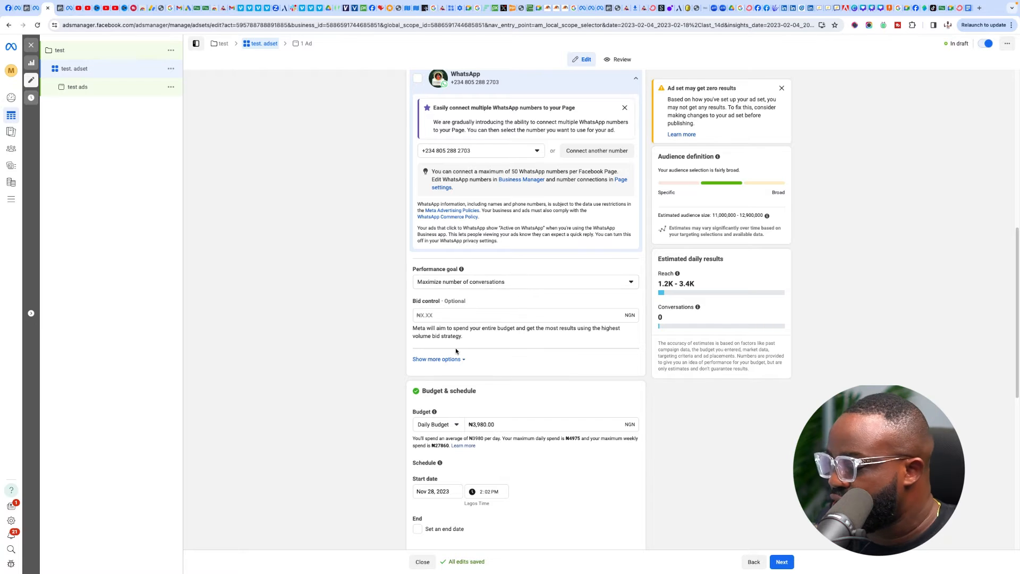
Set the ad set's daily budget to 5,000 NGN and check the available budget types.
scroll(455, 347, "down", 3)
left_click(521, 292)
double_click(520, 292)
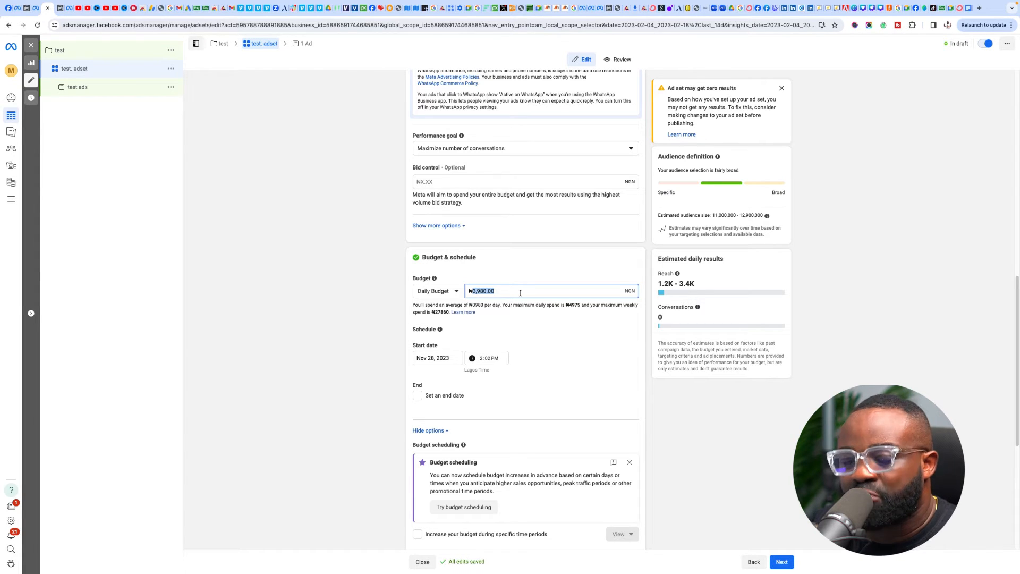
type("50000")
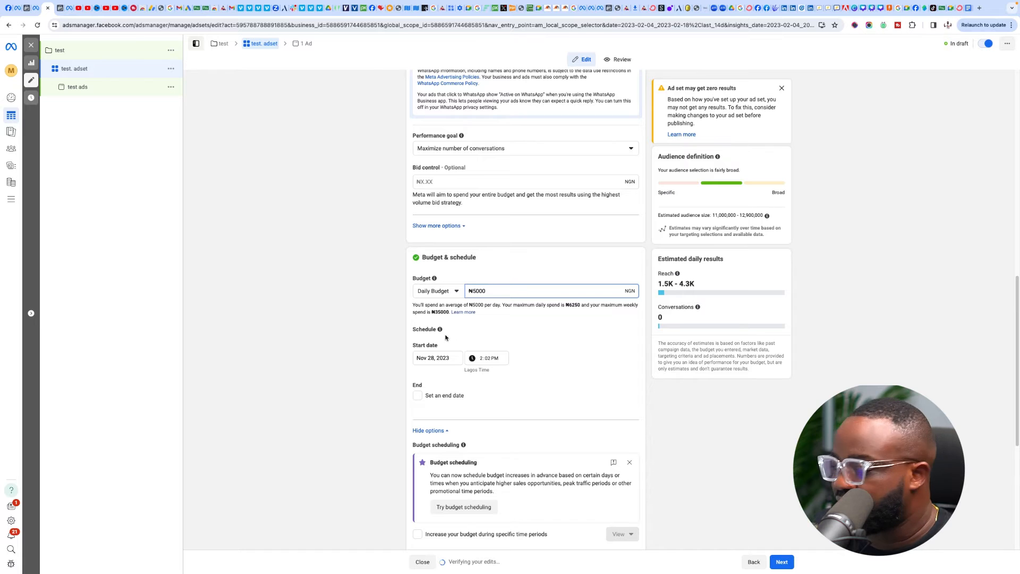
left_click(446, 295)
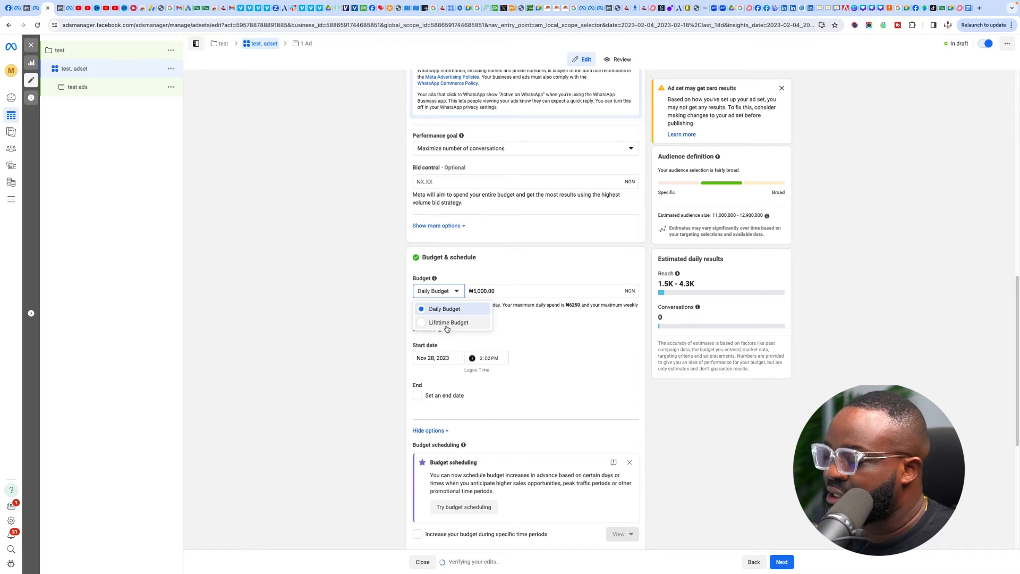
left_click(531, 343)
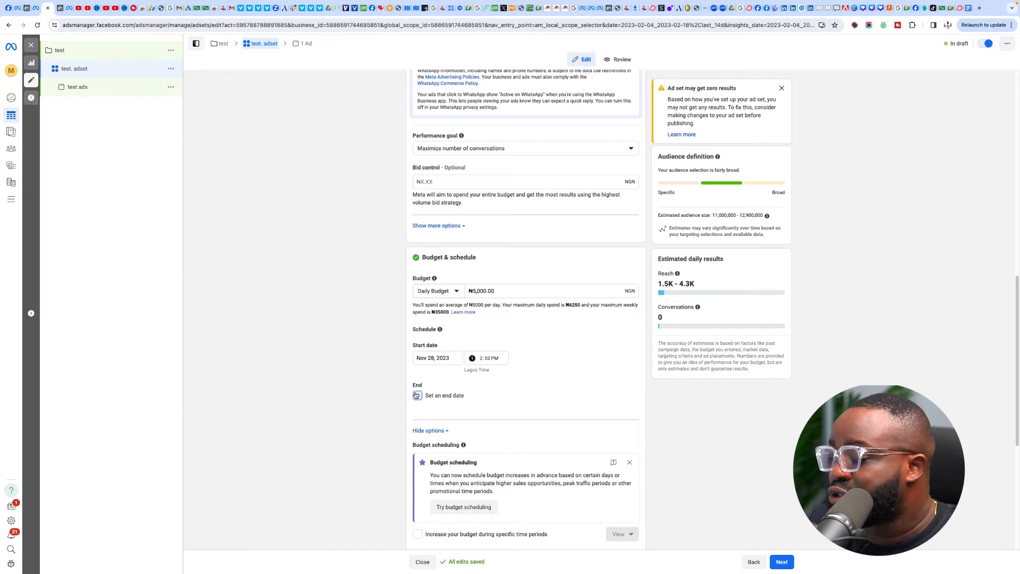
Enable an end date of Dec 8, 2023 for the ad set and check the start date calendar.
left_click(417, 395)
scroll(520, 373, "down", 1)
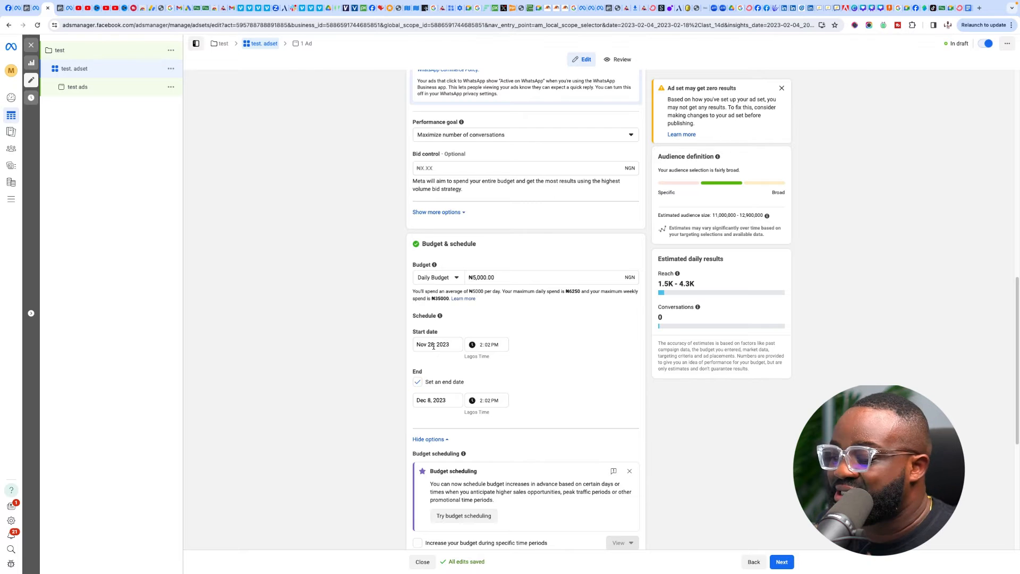
left_click(434, 346)
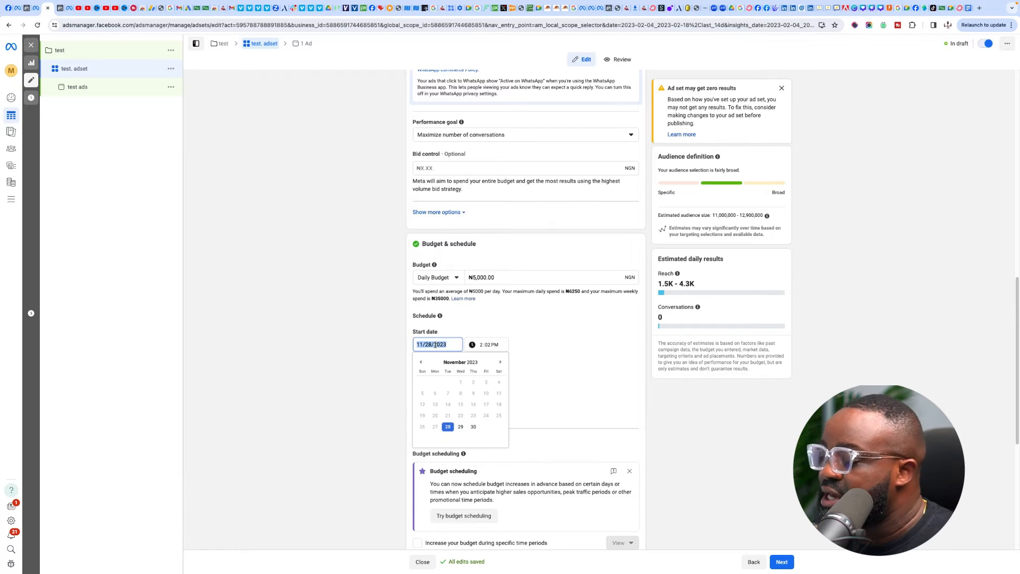
left_click(538, 352)
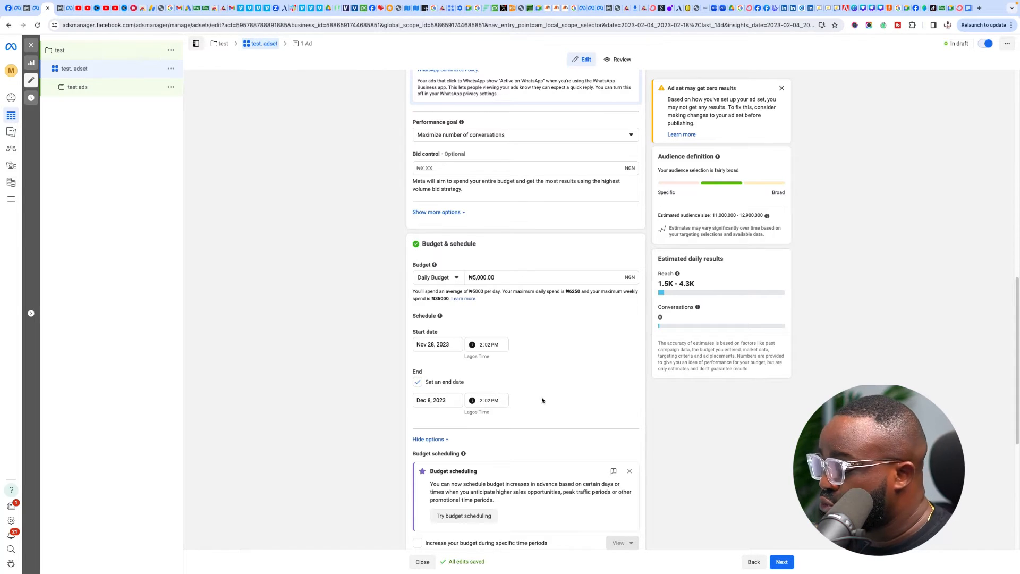
Try the option to increase the budget during specific time periods, and turn it off again.
scroll(543, 400, "down", 1)
scroll(543, 400, "down", 3)
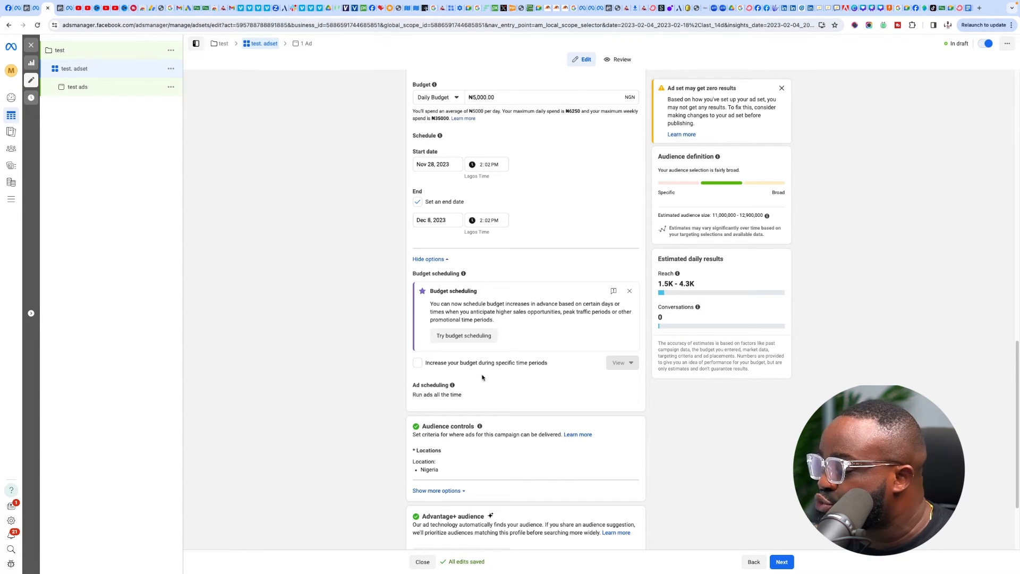
left_click(419, 363)
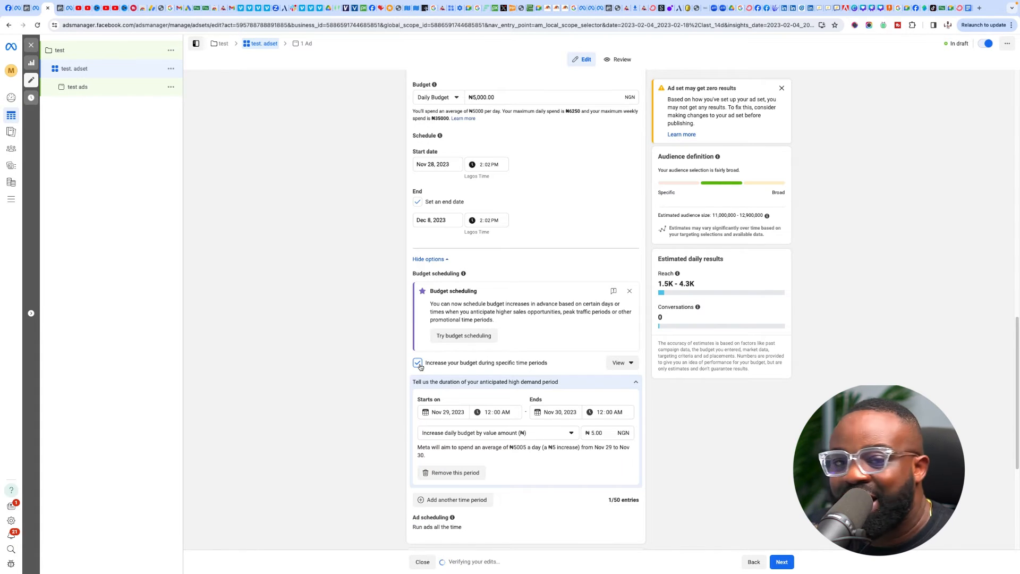
scroll(470, 358, "down", 1)
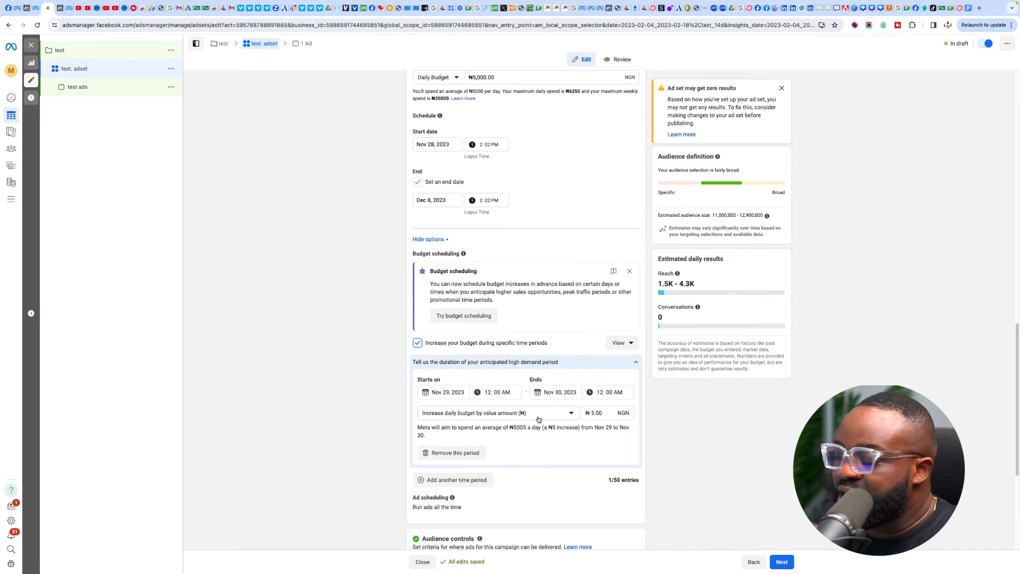
left_click(416, 345)
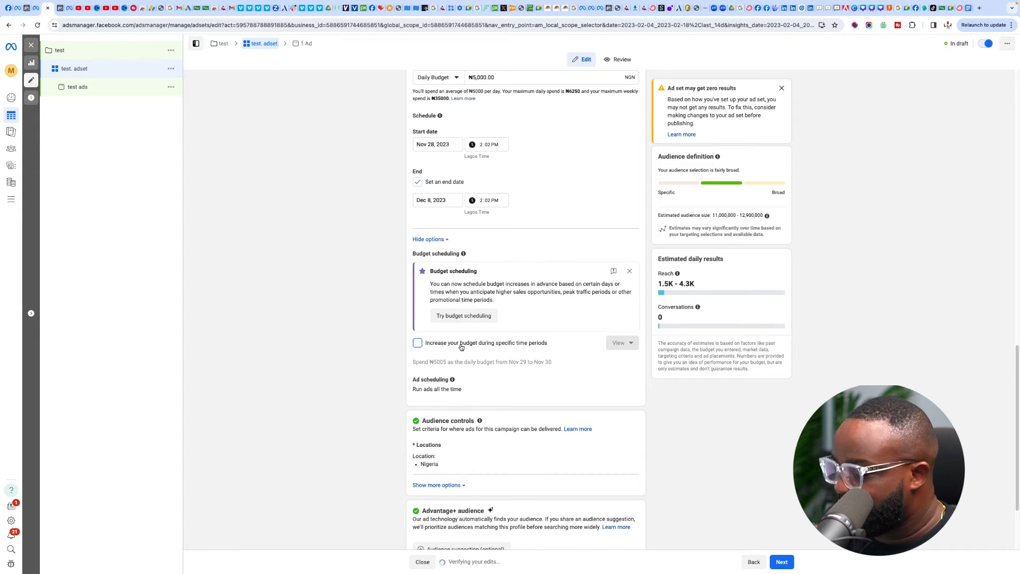
Change the audience location from Nigeria to Lagos, Lagos State, and collapse the location map.
scroll(462, 346, "down", 3)
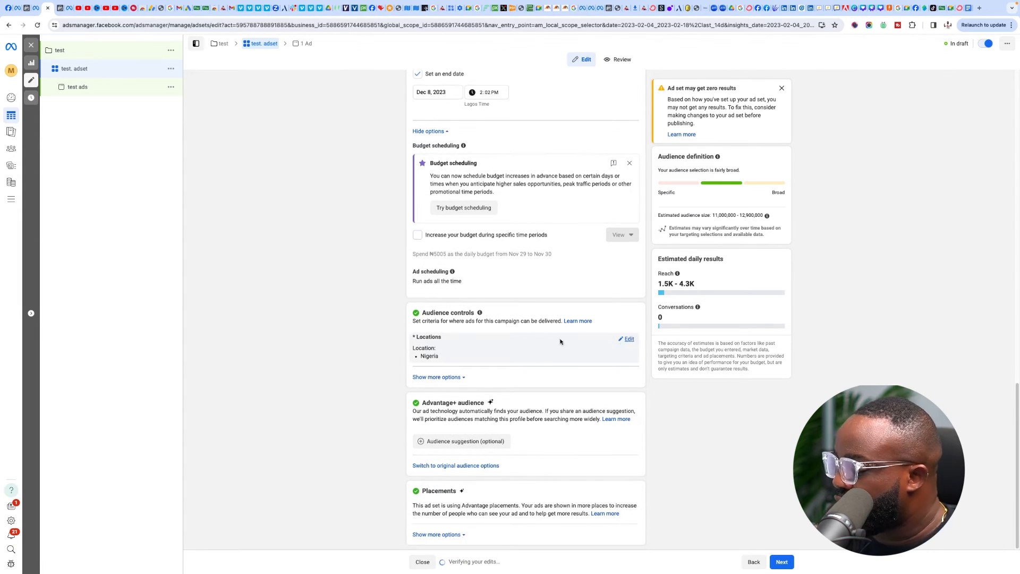
left_click(626, 339)
left_click(495, 403)
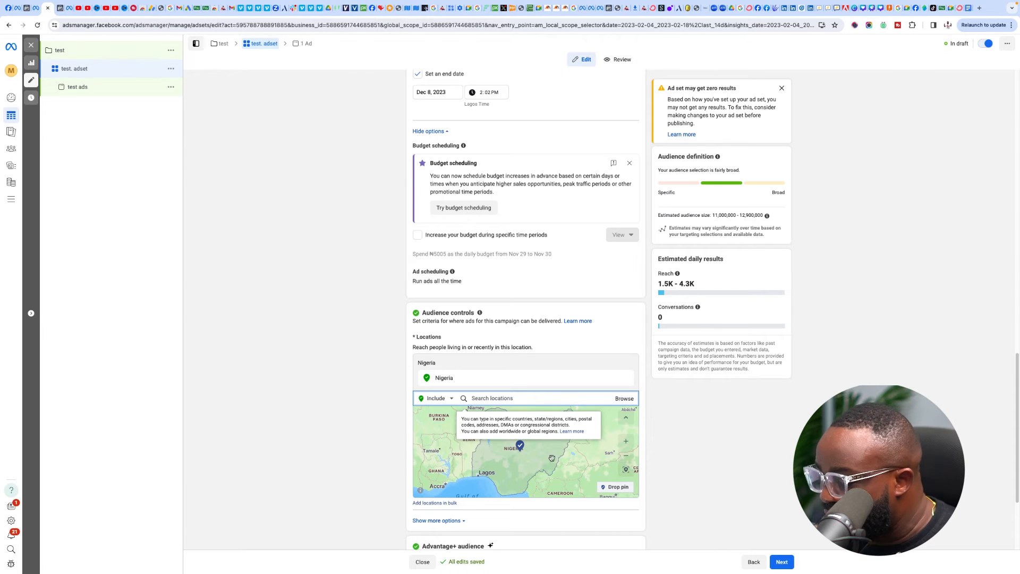
scroll(505, 396, "down", 2)
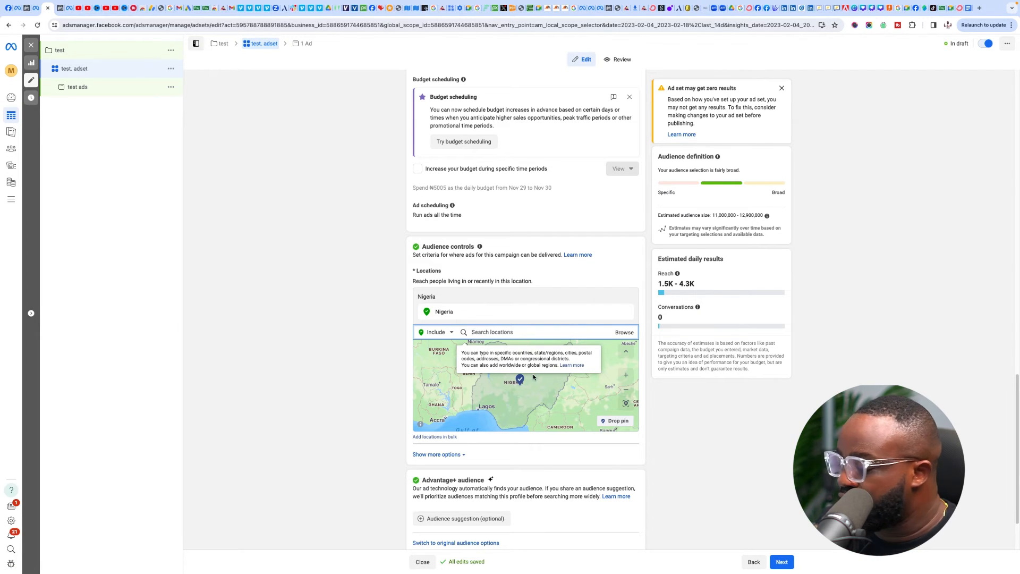
type("lagos")
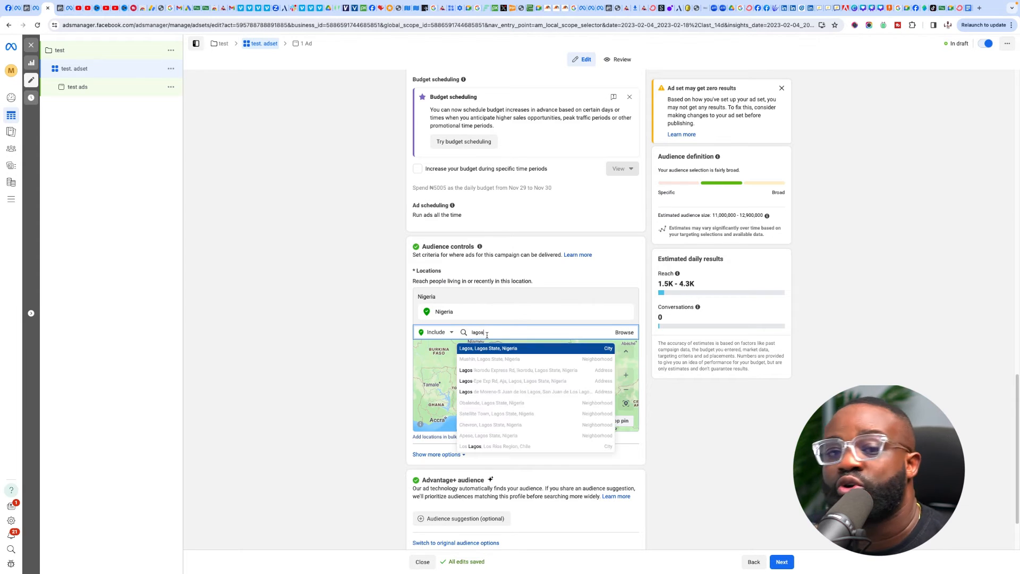
left_click(516, 349)
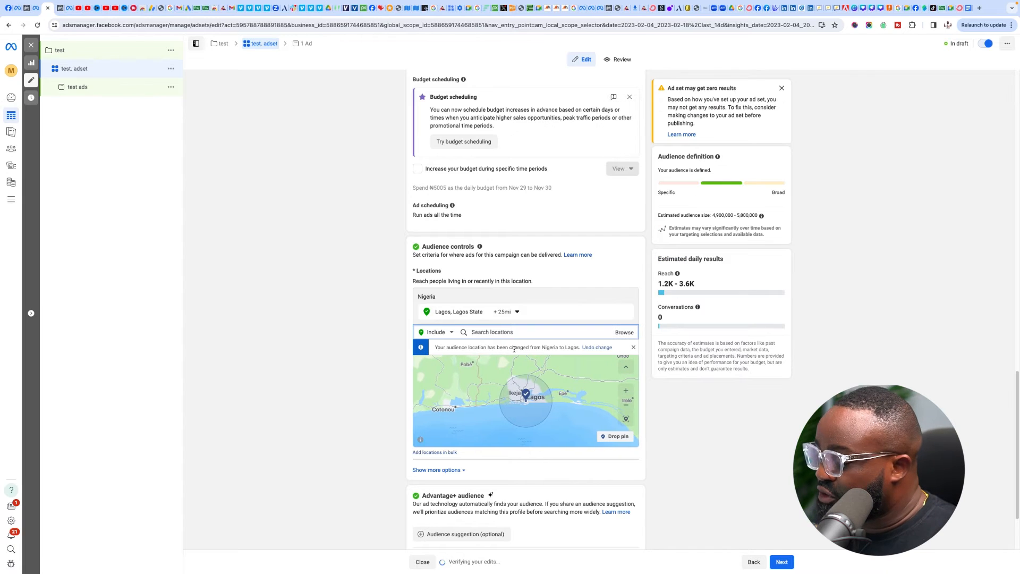
left_click(625, 368)
scroll(361, 360, "down", 1)
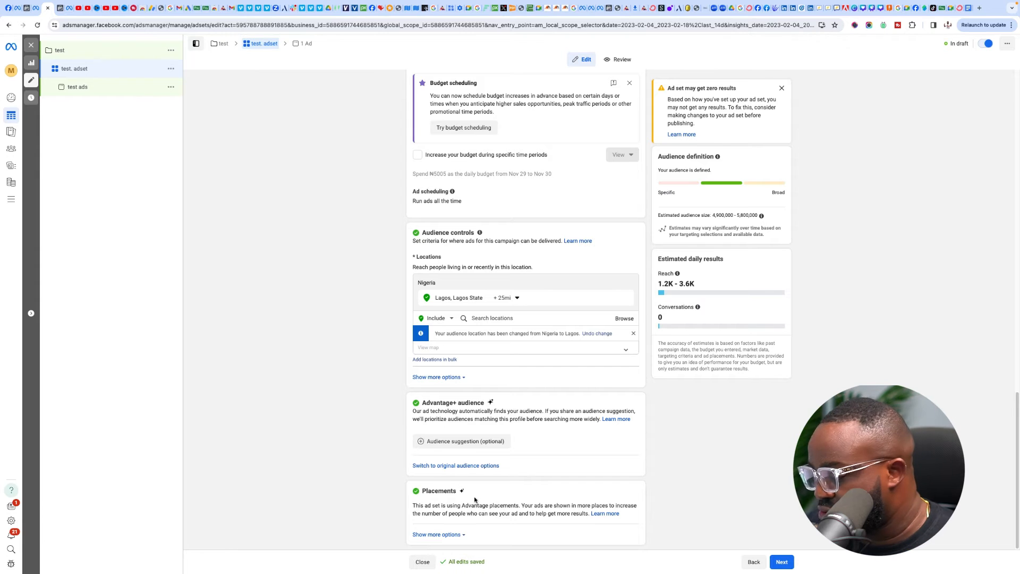
Switch the ad set from Advantage+ audience to the original audience options.
left_click(426, 466)
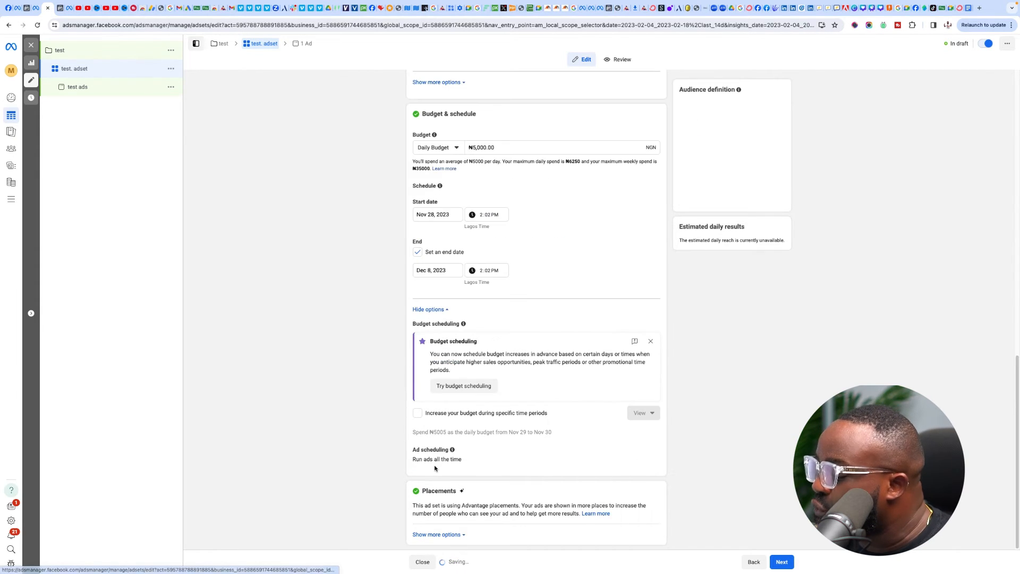
scroll(384, 407, "down", 4)
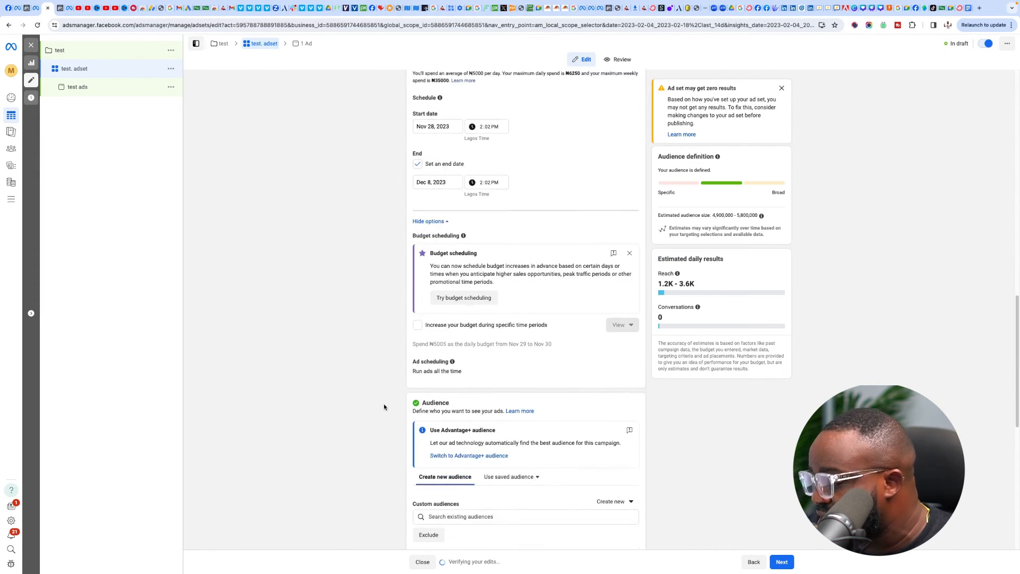
scroll(384, 407, "down", 5)
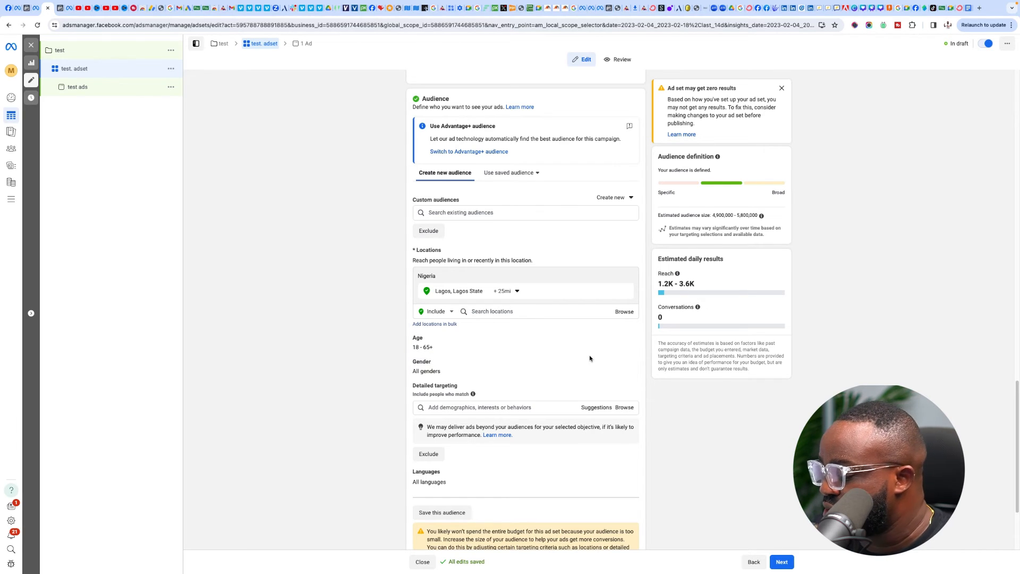
Restrict the audience to women aged 23 to 38.
left_click(628, 339)
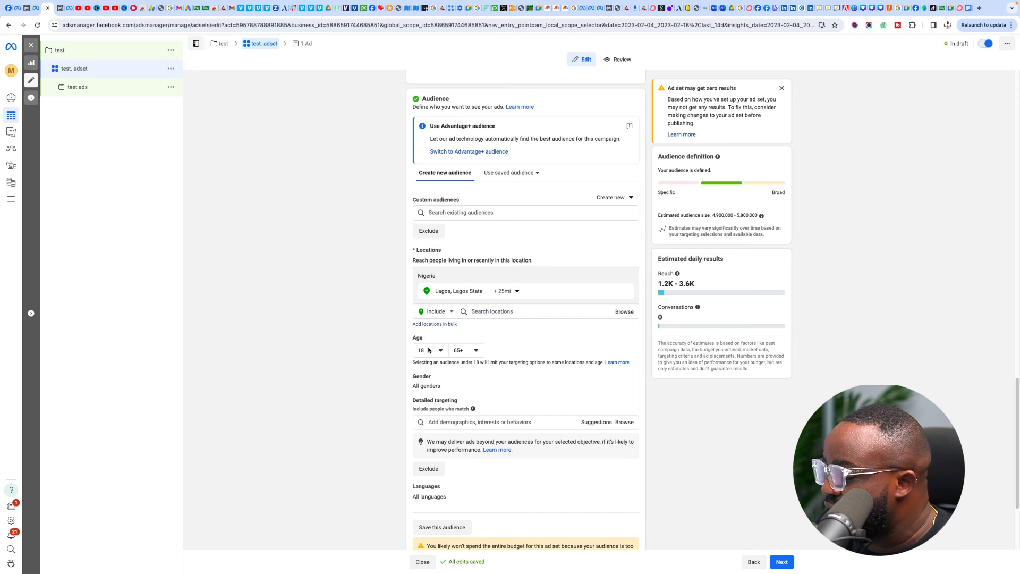
left_click(430, 351)
left_click(433, 435)
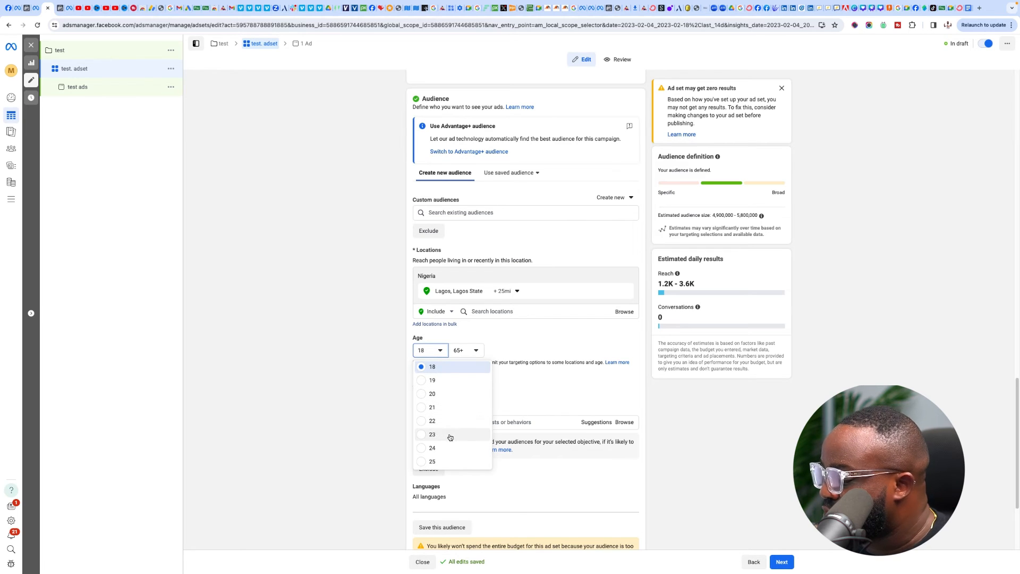
left_click(467, 350)
scroll(466, 420, "up", 5)
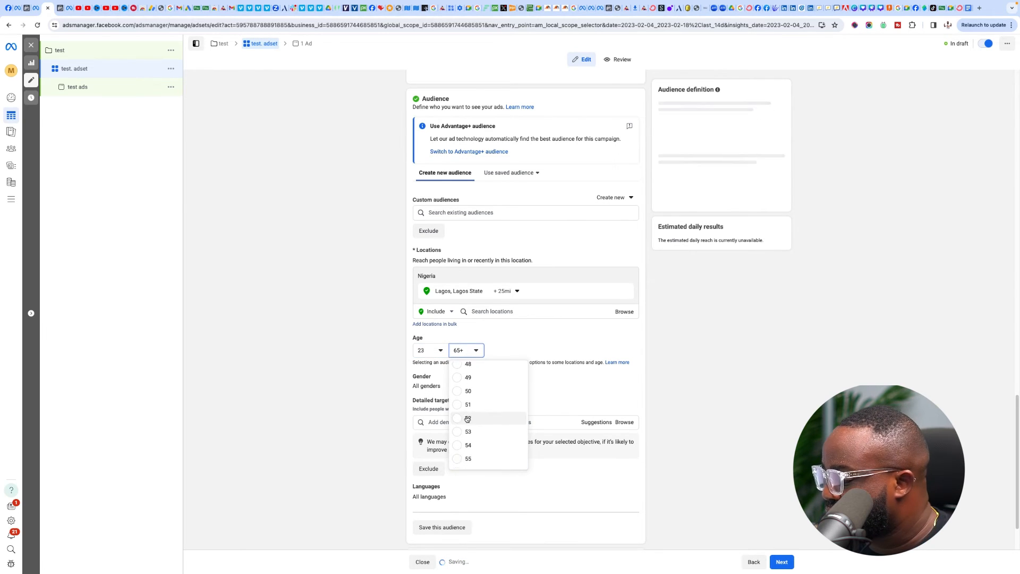
scroll(477, 407, "up", 5)
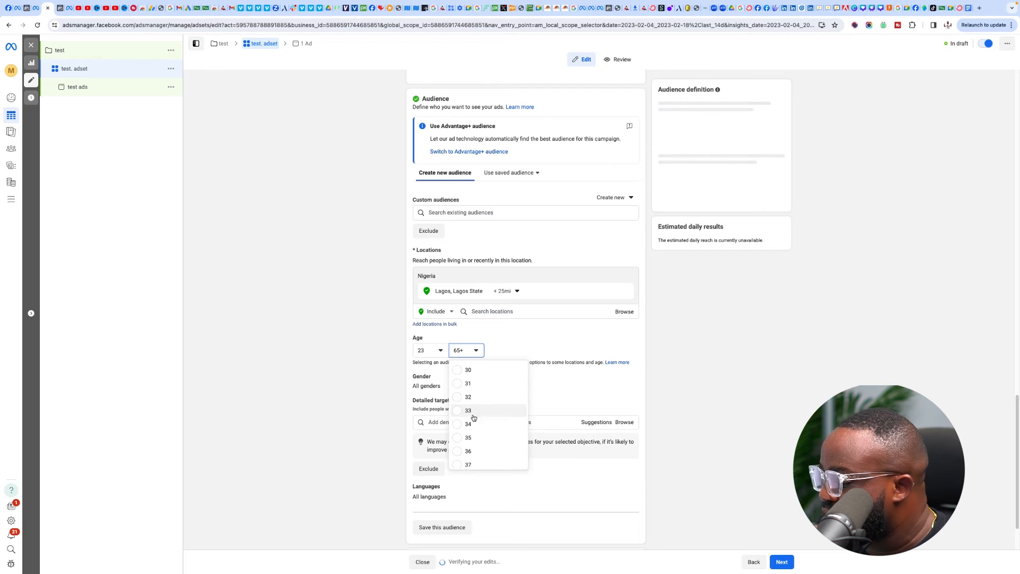
left_click(470, 399)
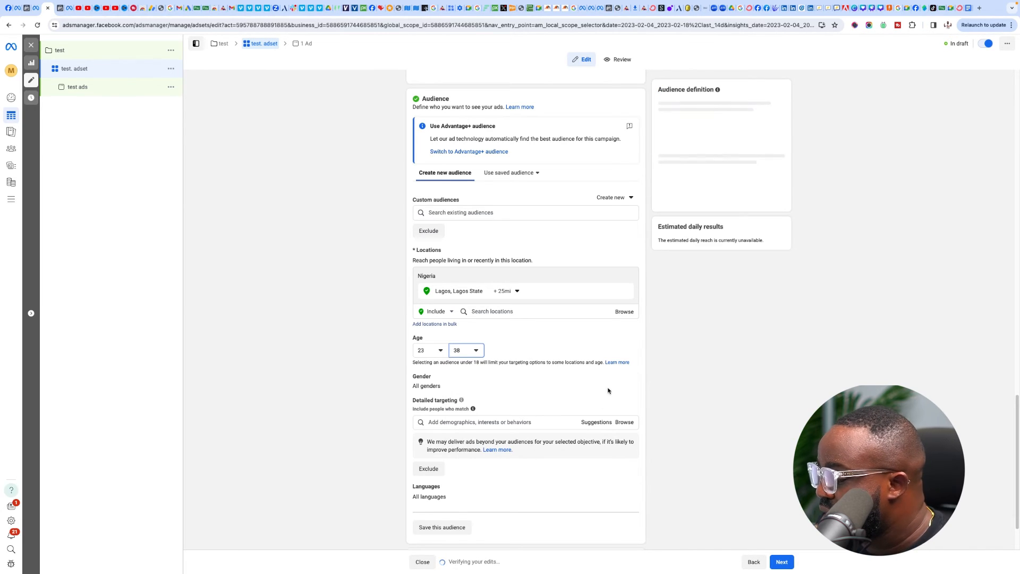
left_click(490, 386)
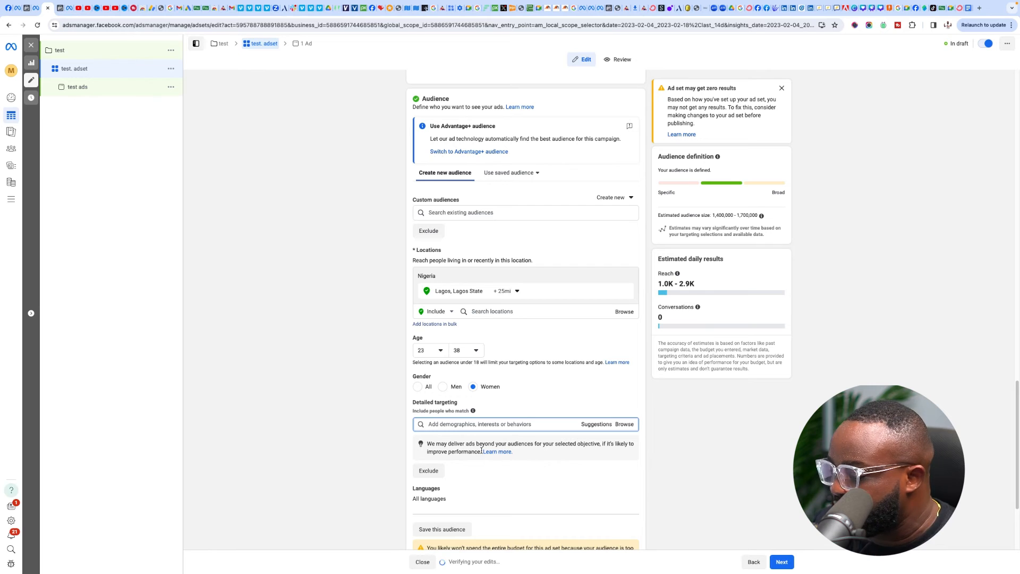
Add the interests Small business (business & finance), Small and medium enterprises and Home business to the audience's detailed targeting.
scroll(489, 446, "down", 2)
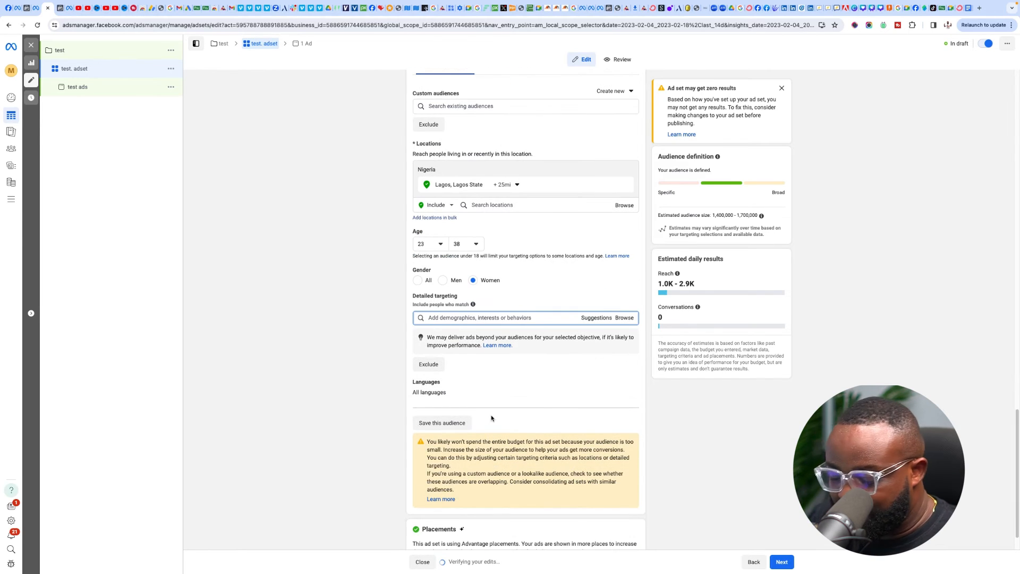
type("business")
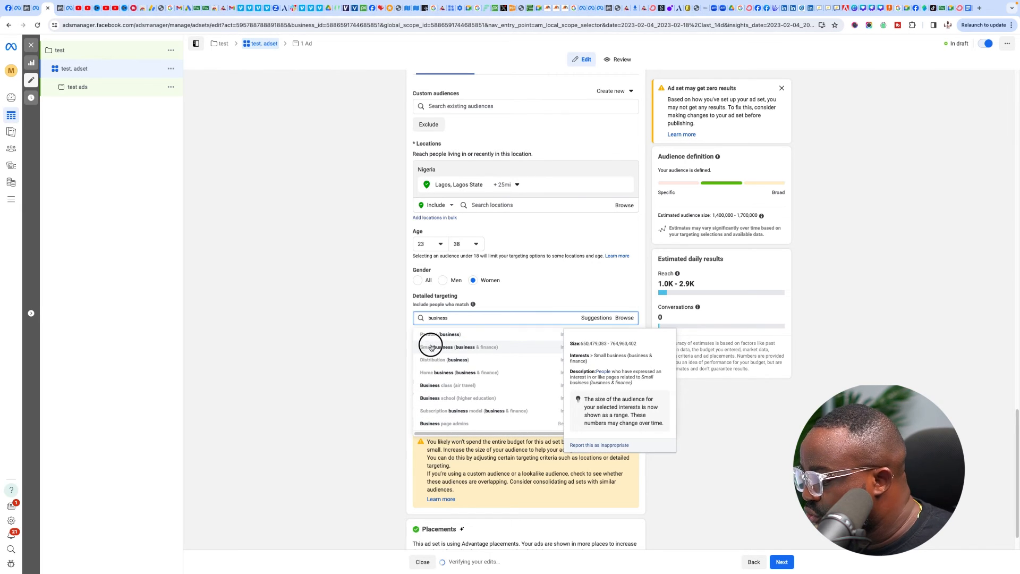
left_click(431, 347)
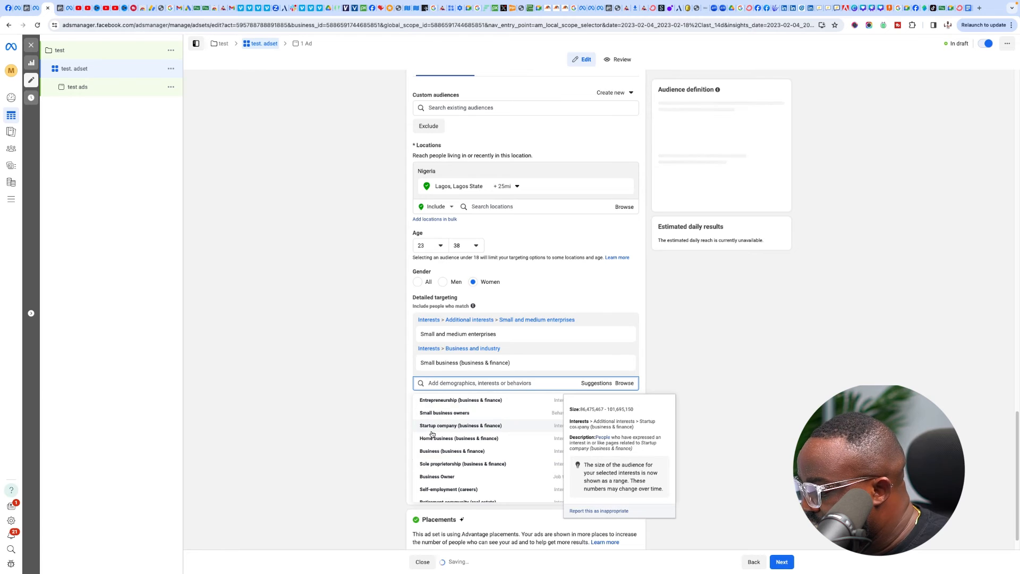
left_click(423, 438)
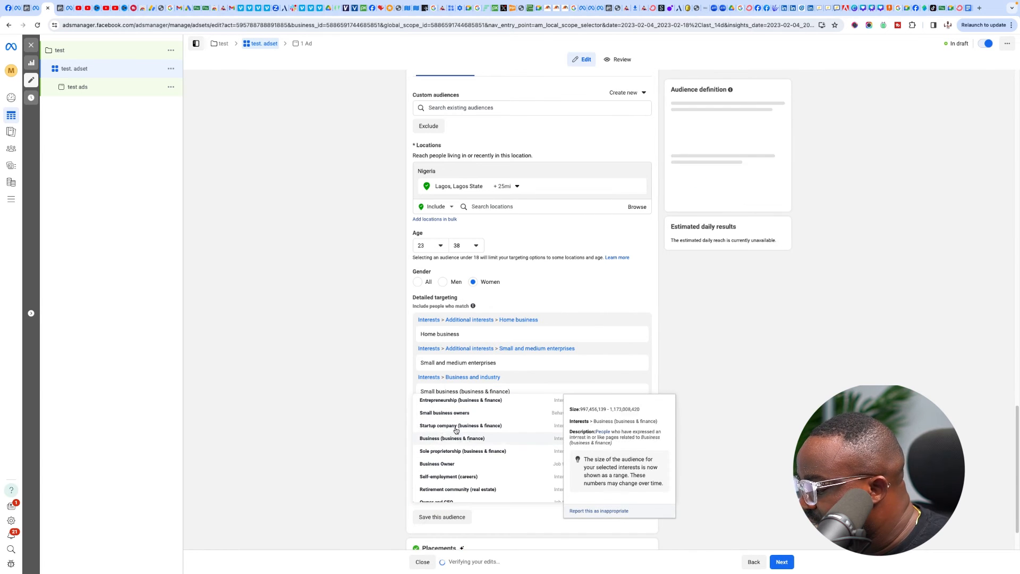
left_click(388, 383)
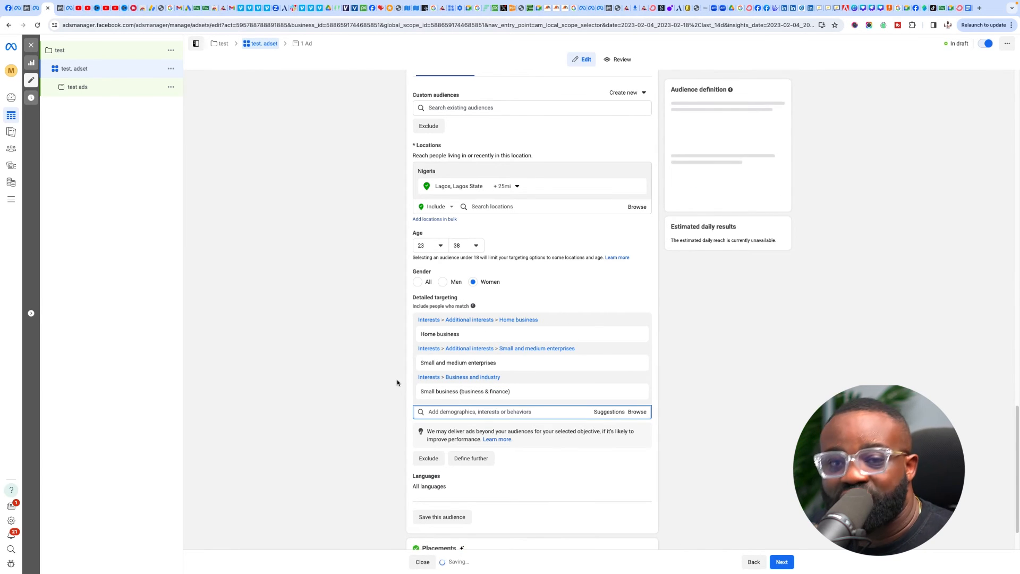
Switch the ad set from Advantage placements to manual placements and review the available platforms and placements.
scroll(397, 383, "down", 5)
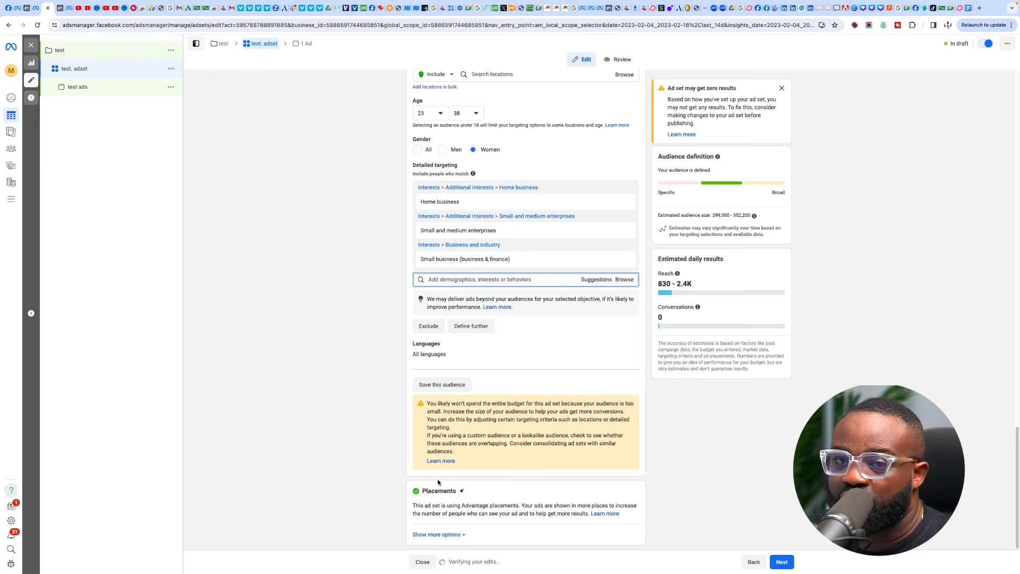
left_click(437, 534)
scroll(441, 535, "down", 2)
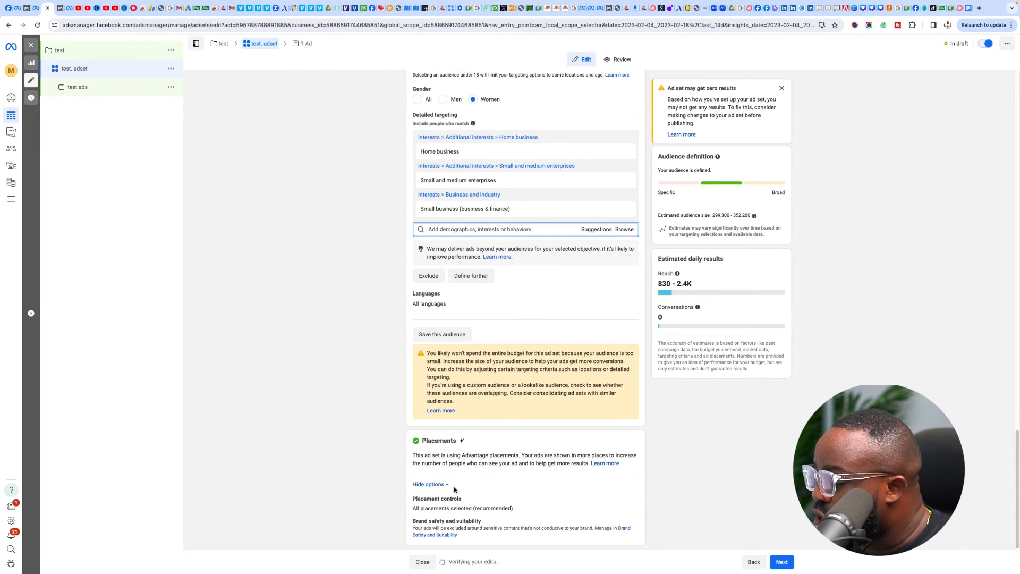
left_click(628, 501)
scroll(493, 484, "down", 1)
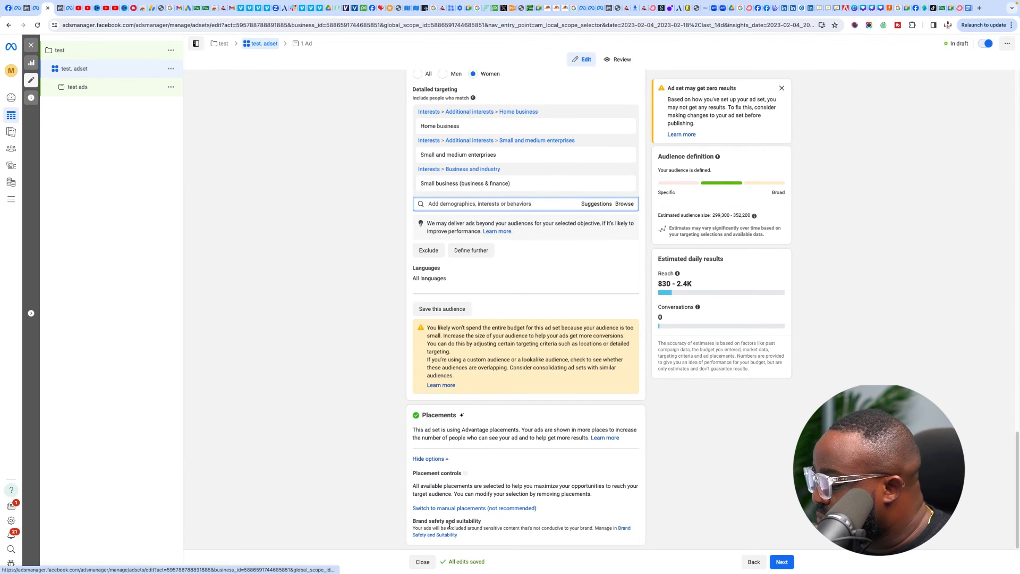
left_click(444, 509)
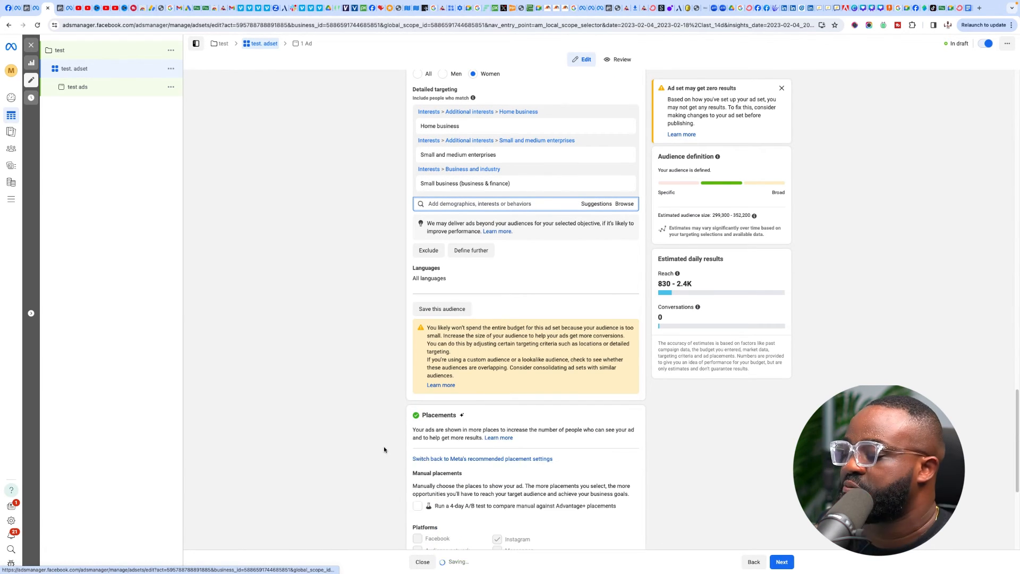
scroll(385, 450, "down", 3)
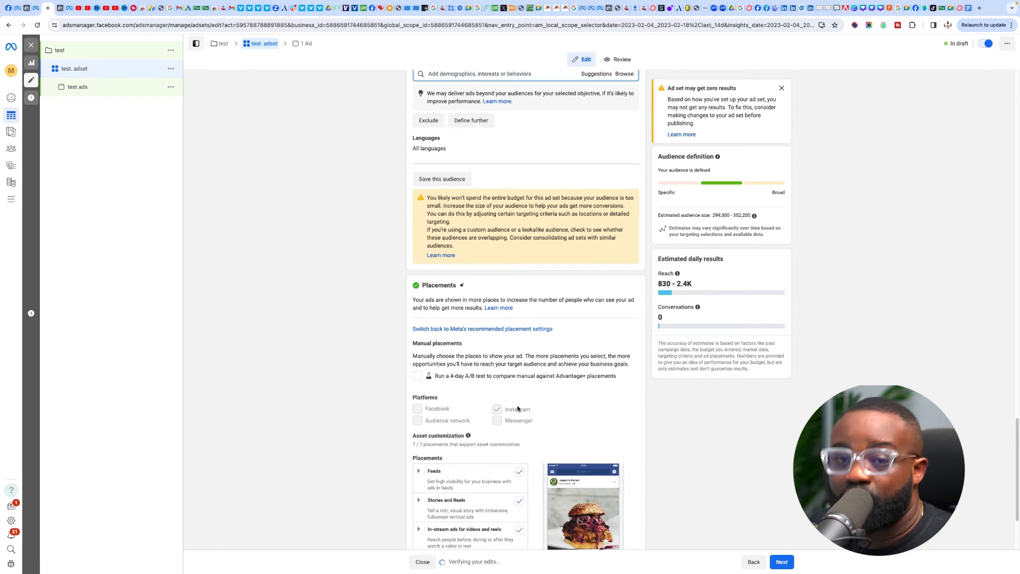
scroll(541, 409, "down", 3)
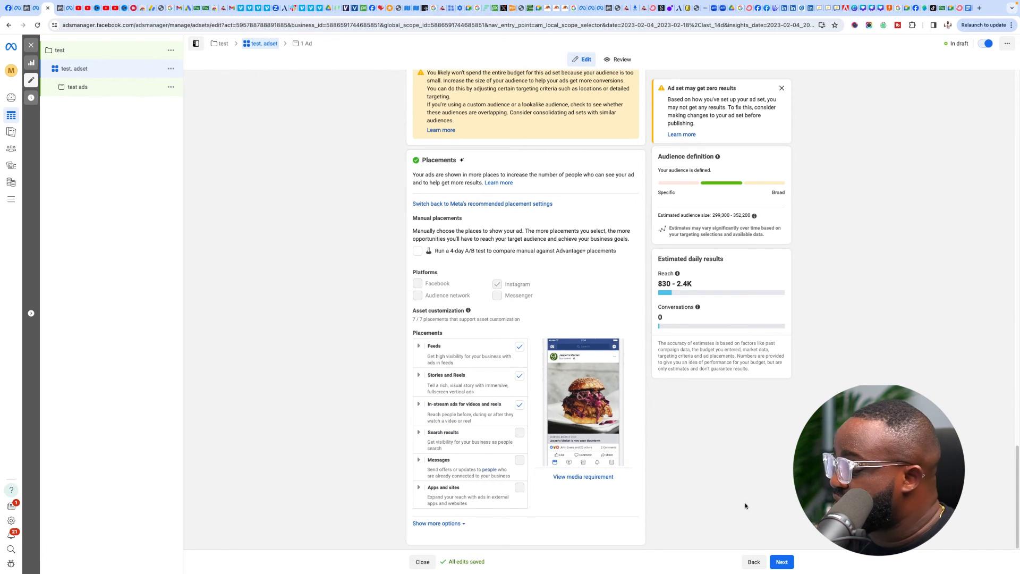
Proceed to the ad level and set the ad setup to use an existing post.
left_click(781, 562)
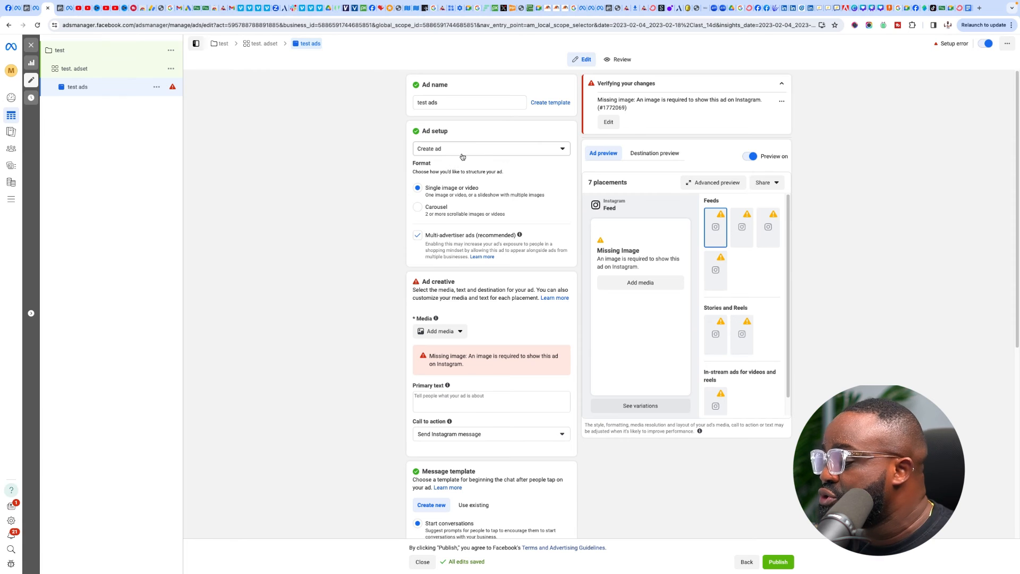
left_click(460, 156)
left_click(461, 184)
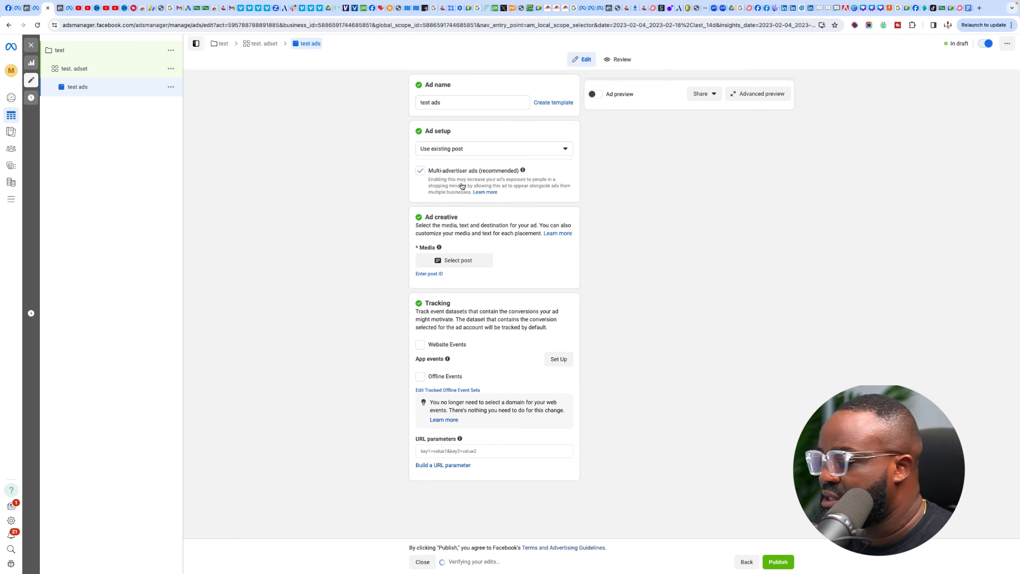
Choose the Instagram reel captioned "Step inside luxury!" as the ad's creative.
left_click(462, 256)
left_click(426, 126)
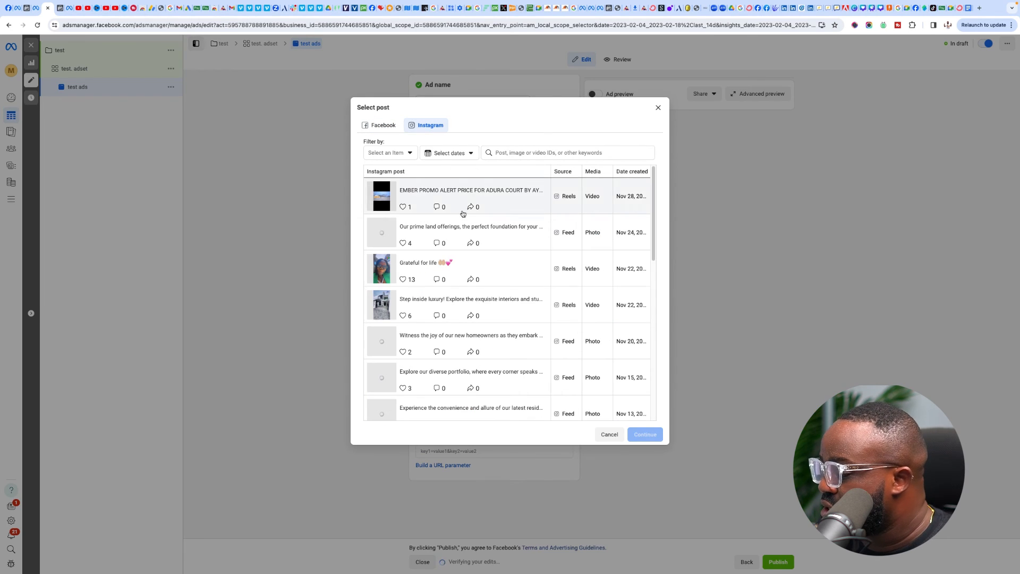
left_click(502, 311)
left_click(646, 434)
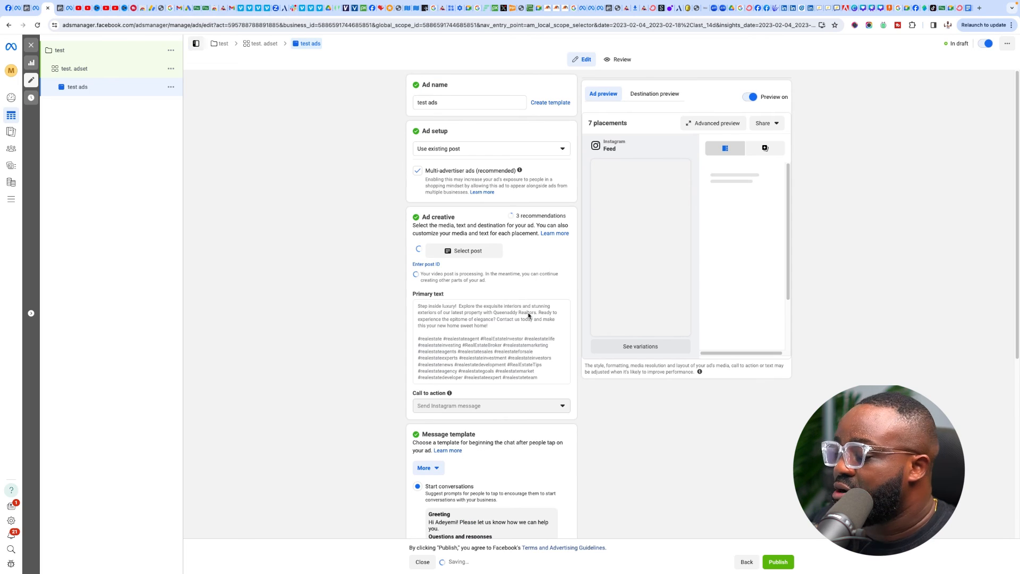
Examine the Start conversations message template, including its frequently asked questions and automated response fields, and close it without saving changes.
scroll(396, 287, "down", 1)
scroll(396, 287, "down", 5)
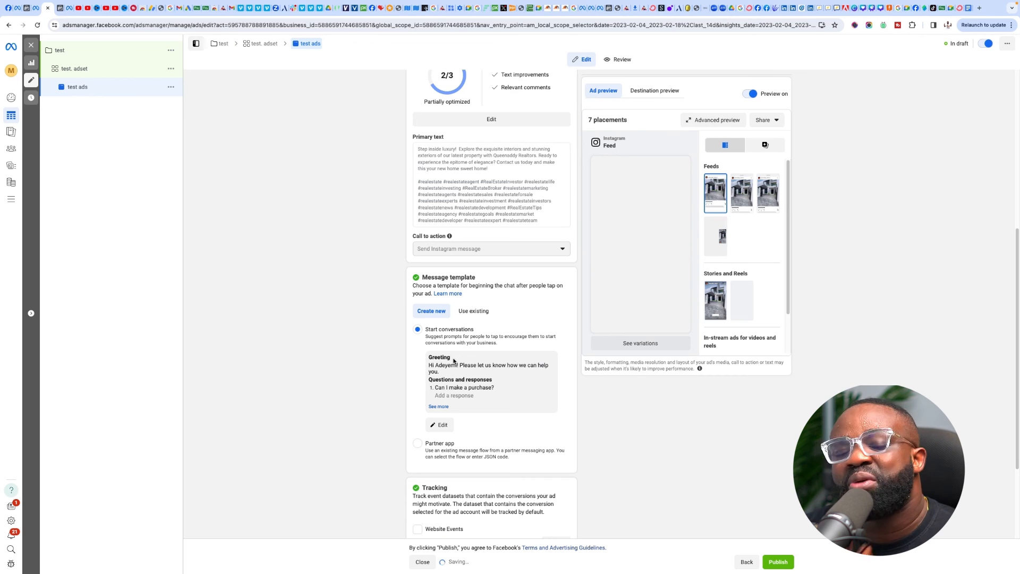
scroll(445, 341, "down", 1)
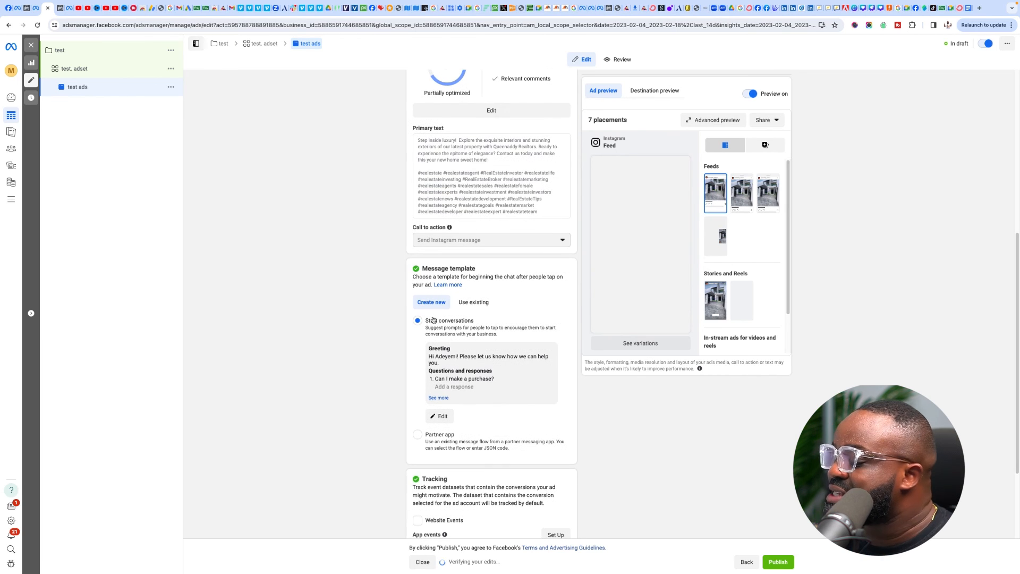
scroll(467, 385, "down", 3)
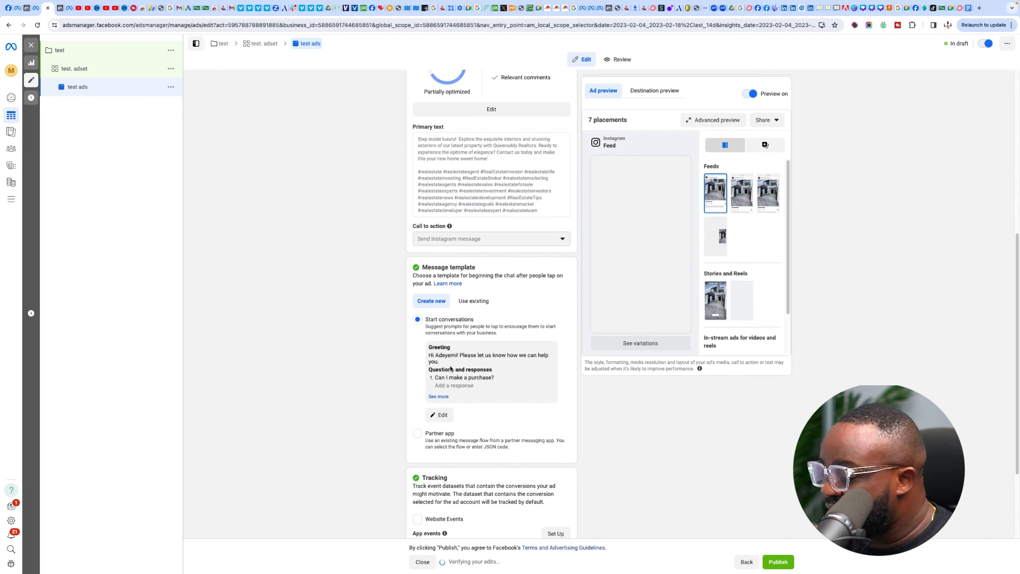
scroll(451, 372, "down", 1)
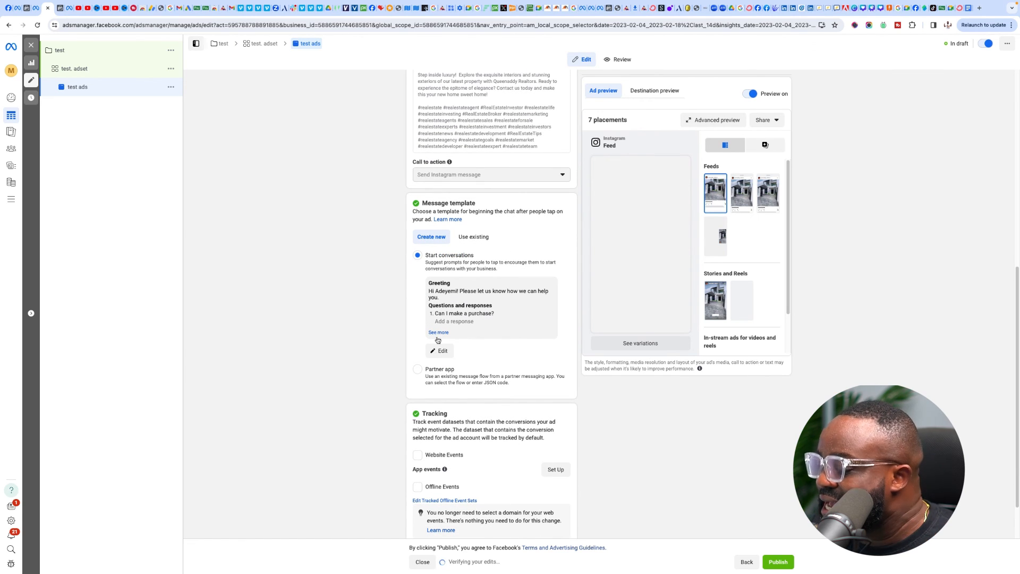
left_click(441, 351)
scroll(392, 281, "down", 1)
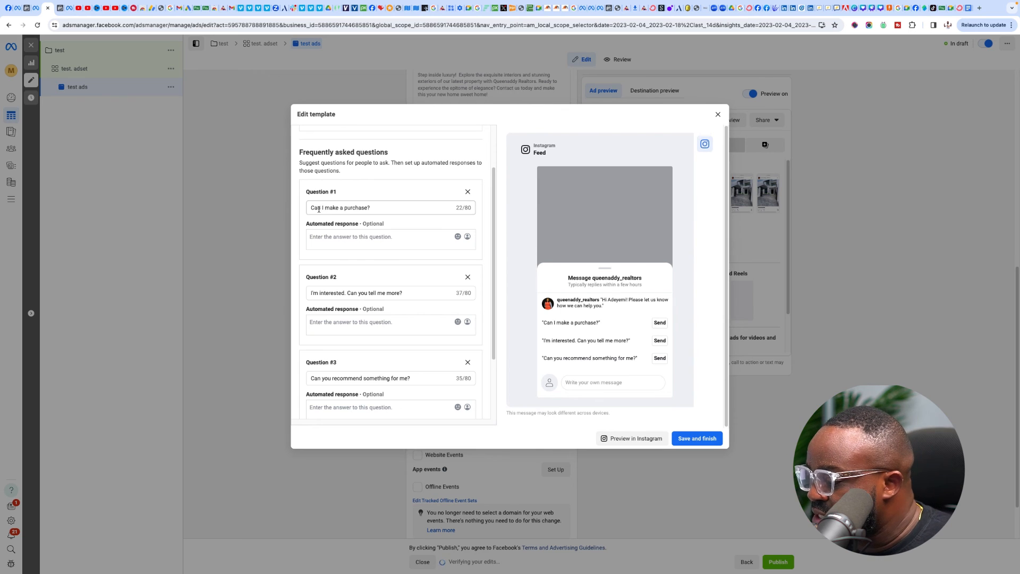
left_click(365, 240)
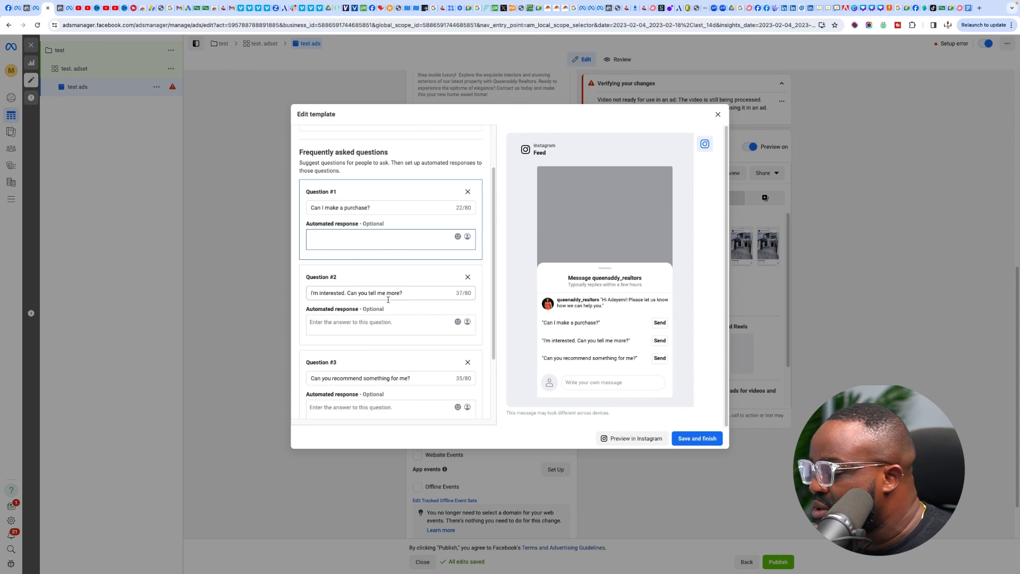
left_click(348, 329)
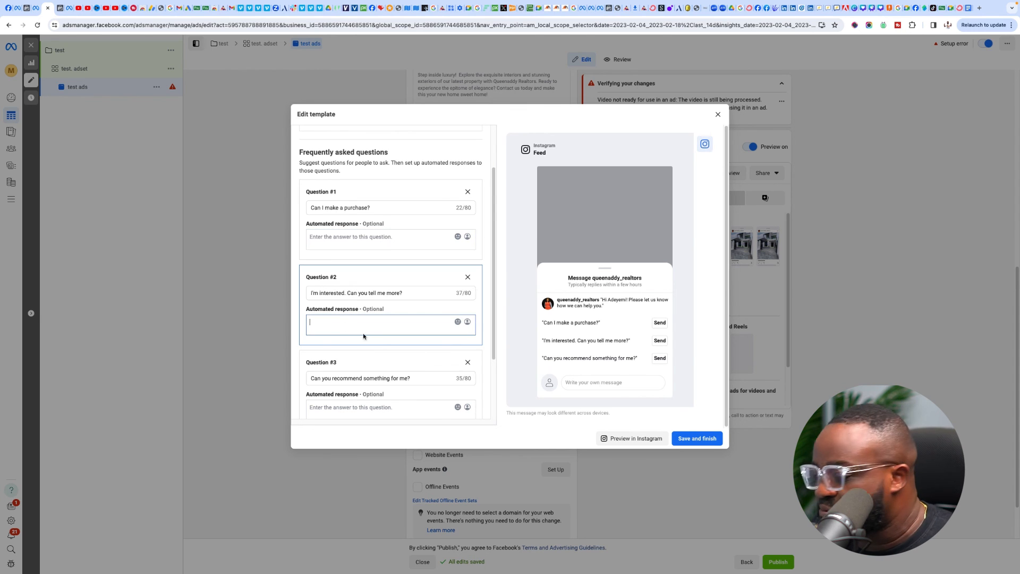
scroll(366, 340, "down", 2)
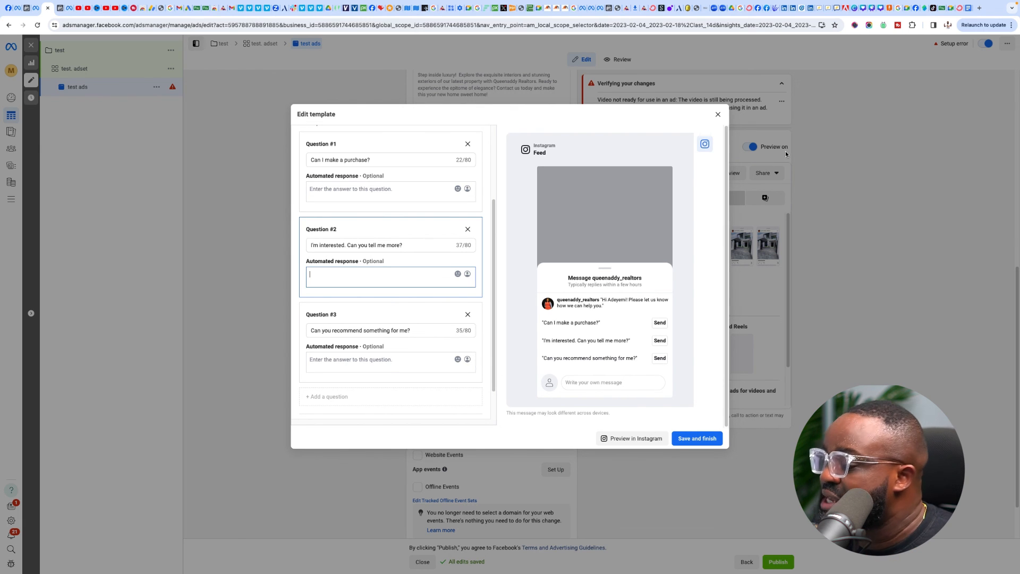
left_click(718, 115)
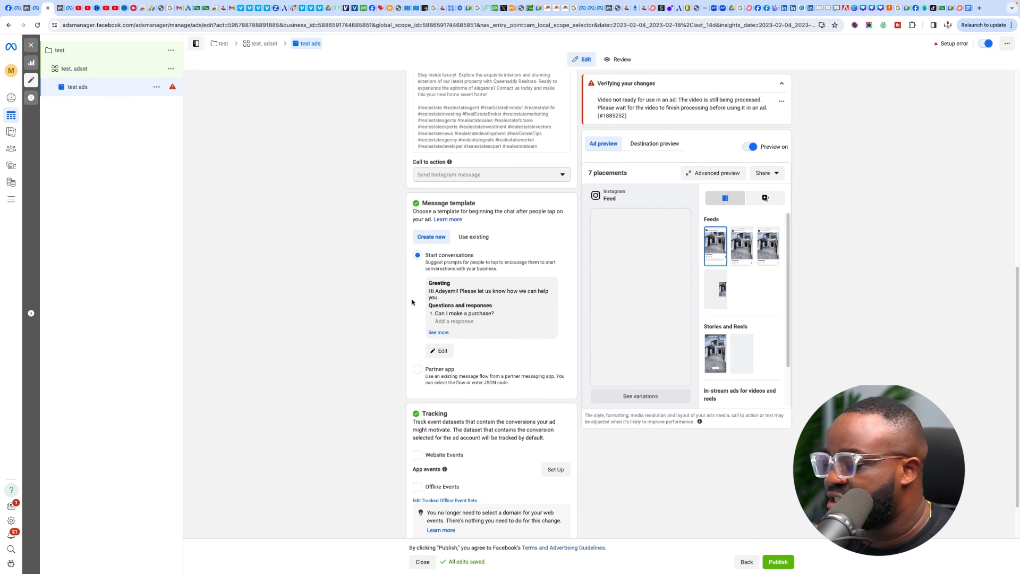
scroll(412, 302, "down", 1)
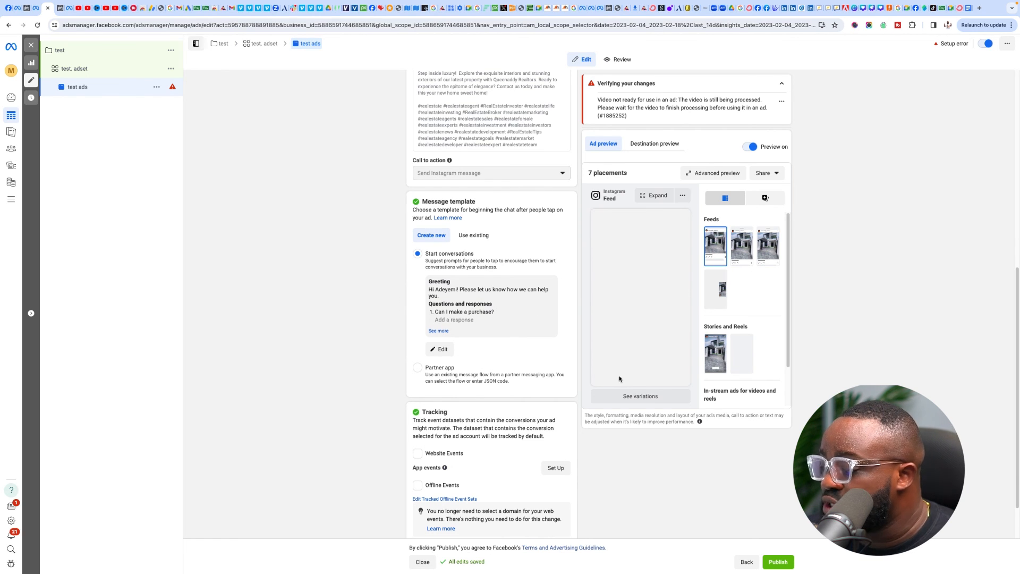